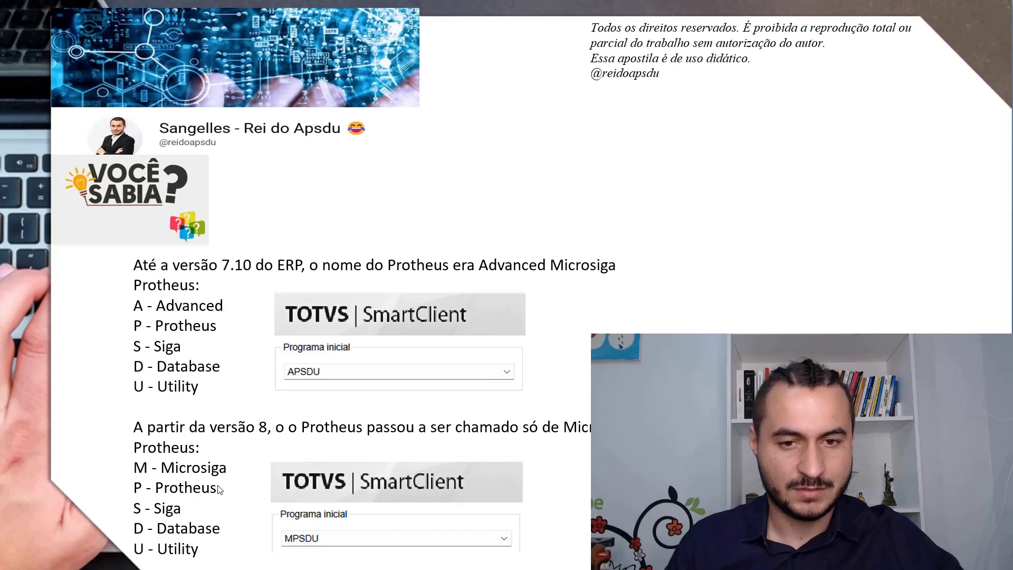
key("super+d")
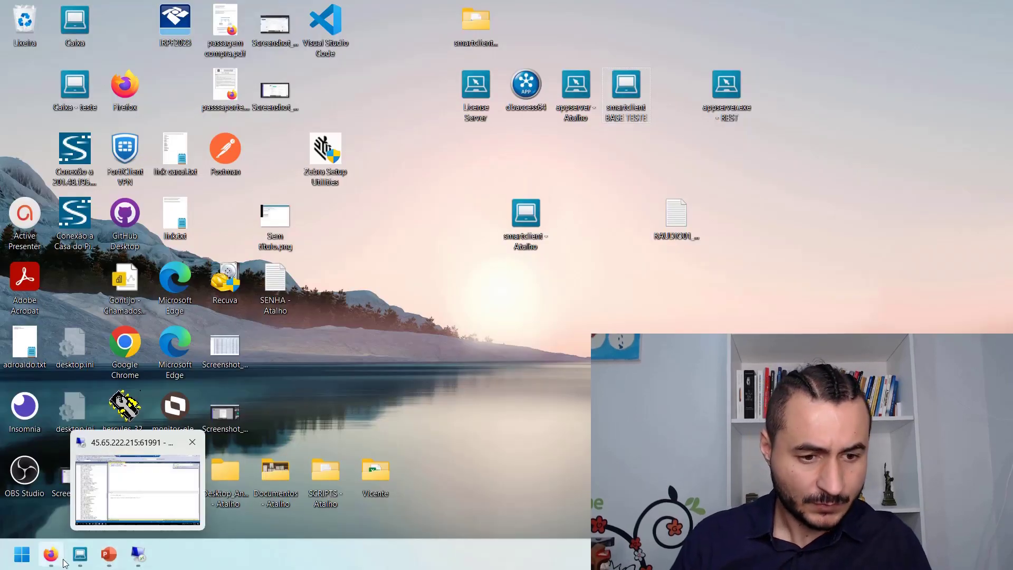
mouse_move(79, 554)
left_click(204, 477)
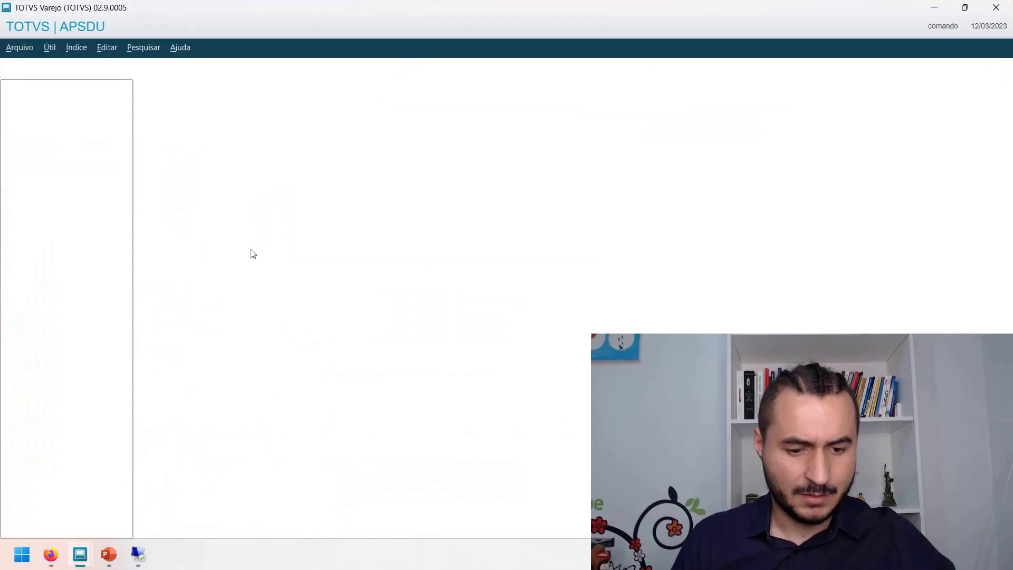
key("super+d")
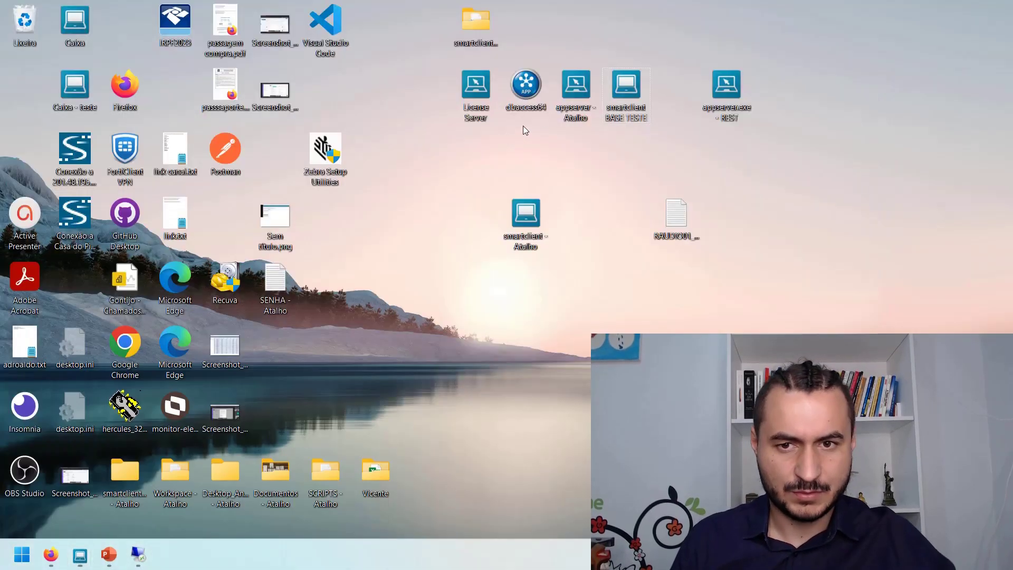
Step: Launch the smartclient BASE TESTE shortcut and try to start it with mpsdu as the initial program
double_click(639, 83)
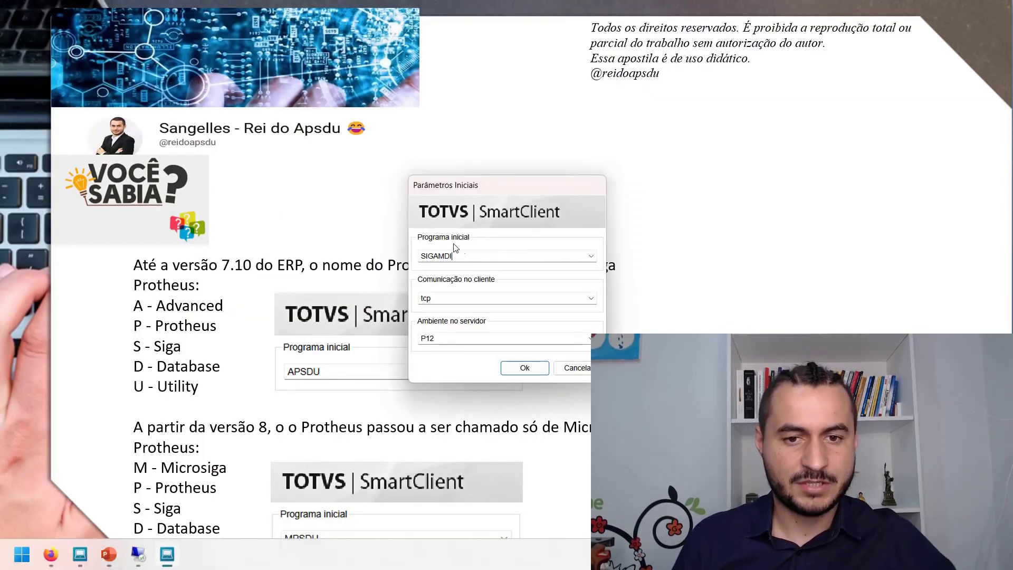
double_click(480, 255)
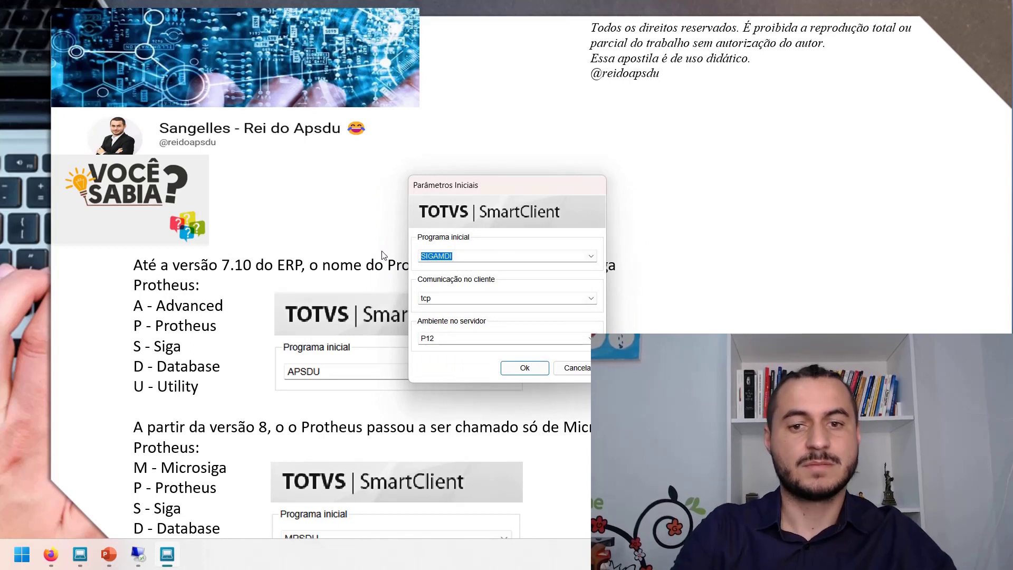
type("apsd")
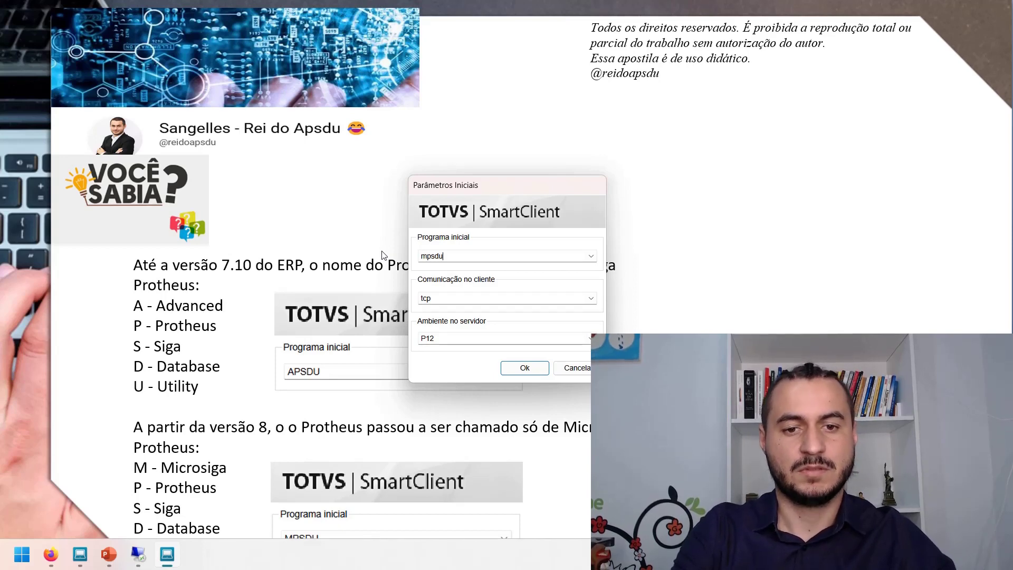
left_click(525, 368)
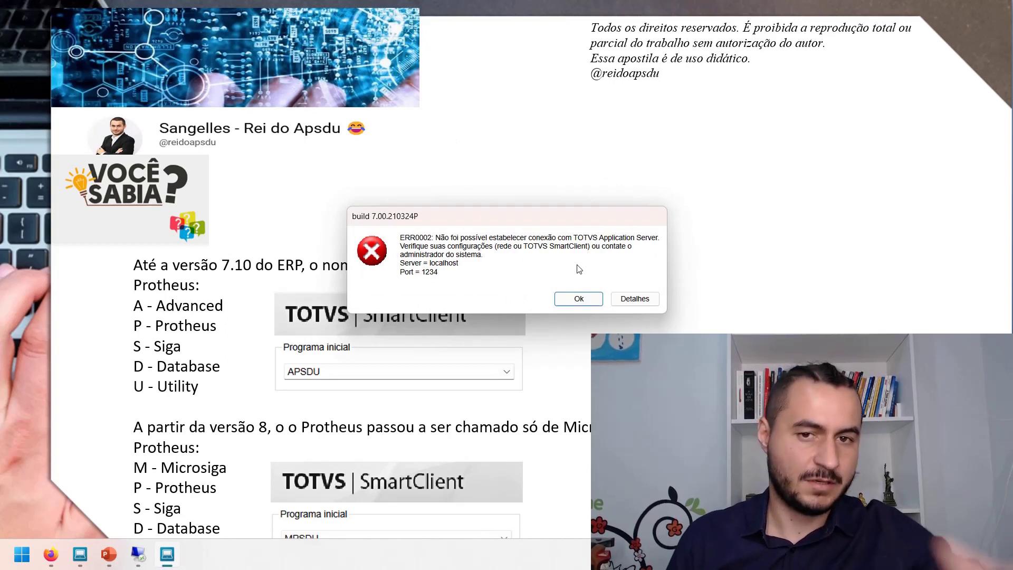
left_click(579, 297)
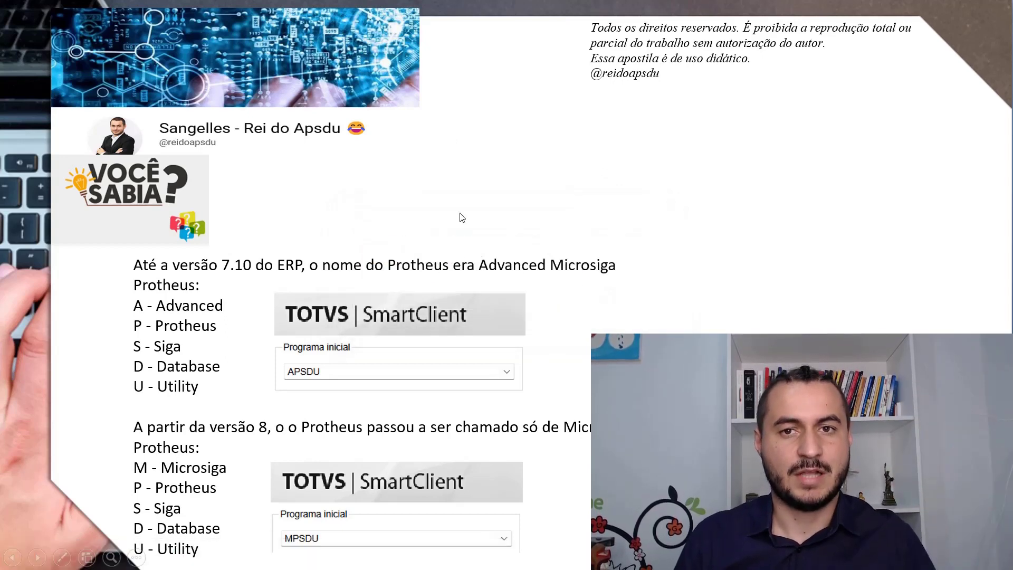
key("alt+Tab")
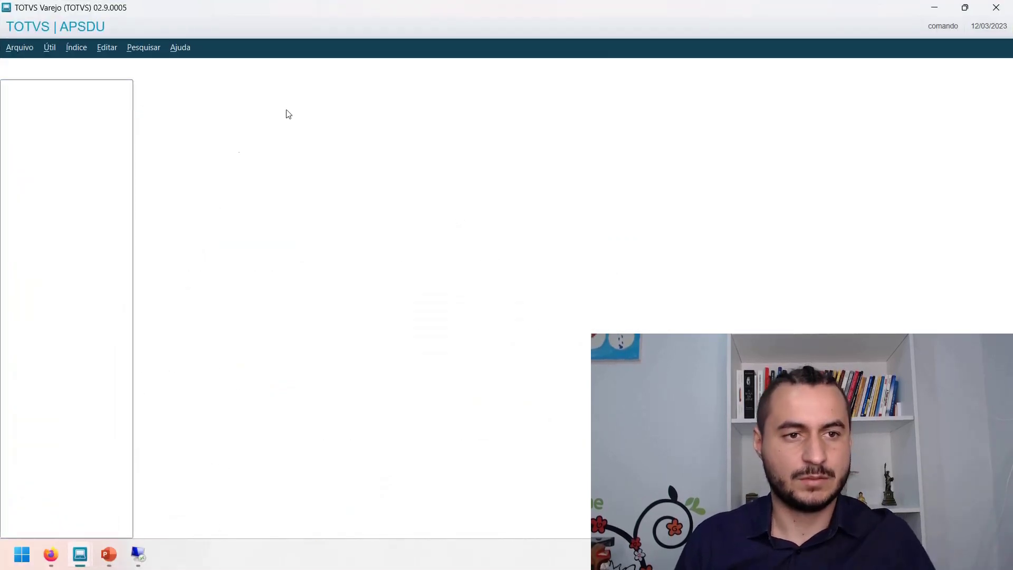
left_click(25, 47)
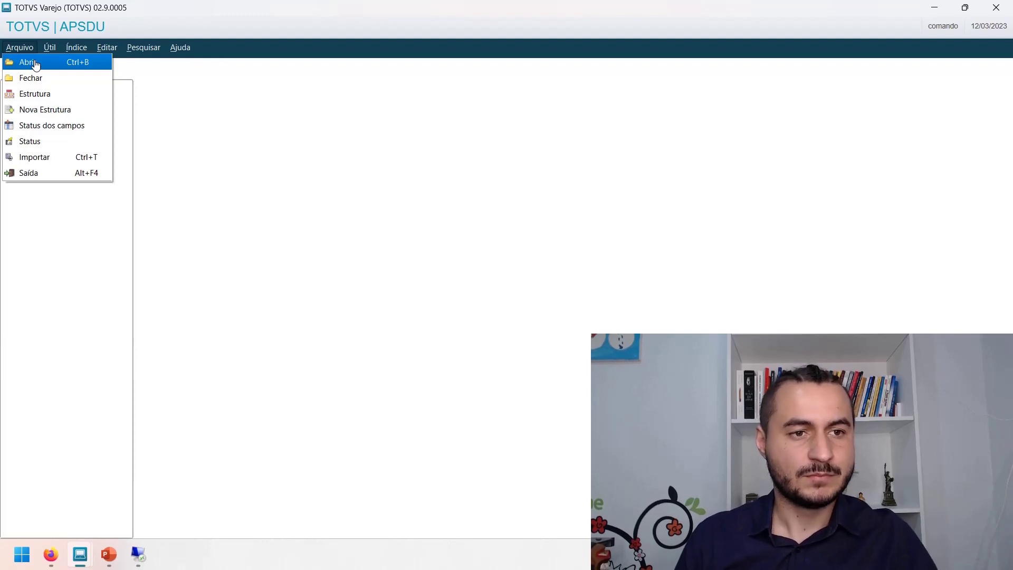
left_click(35, 63)
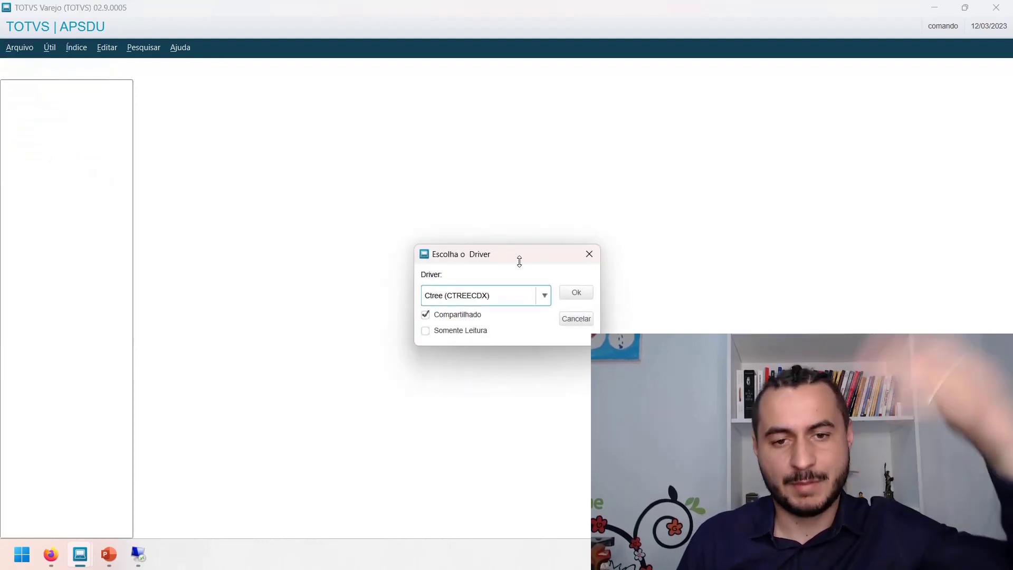
left_click(518, 297)
left_click(504, 327)
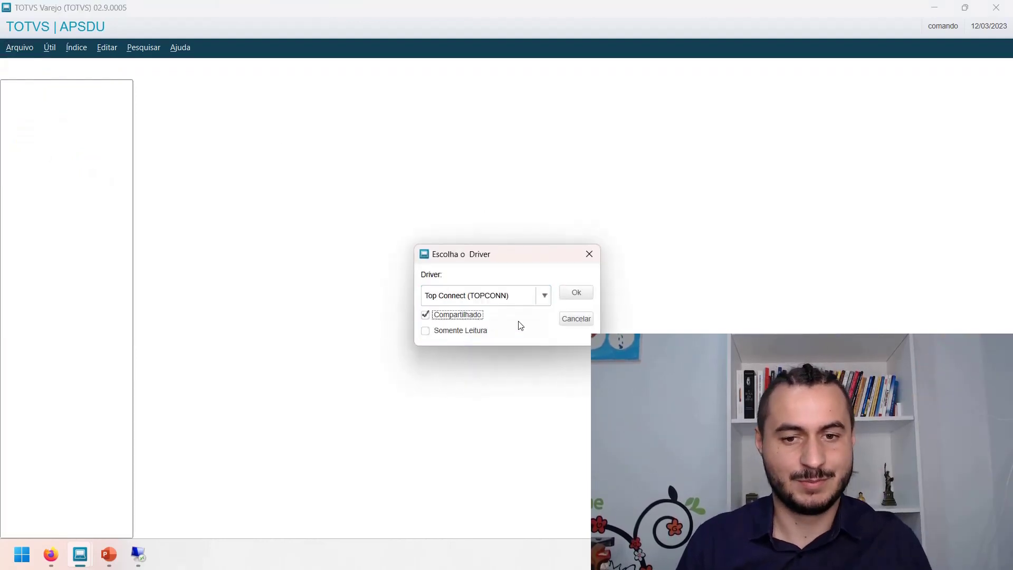
left_click(576, 294)
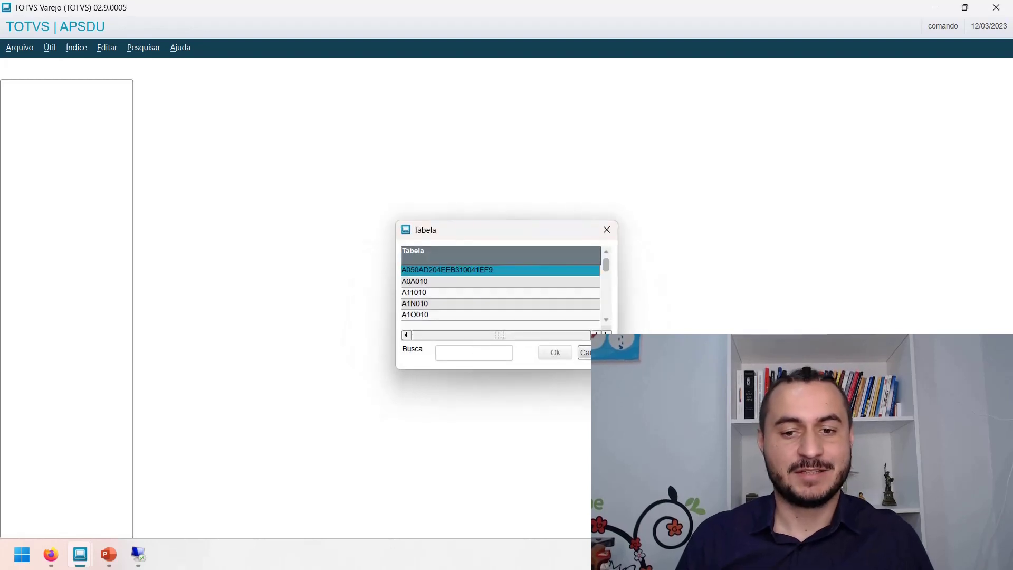
left_click(595, 352)
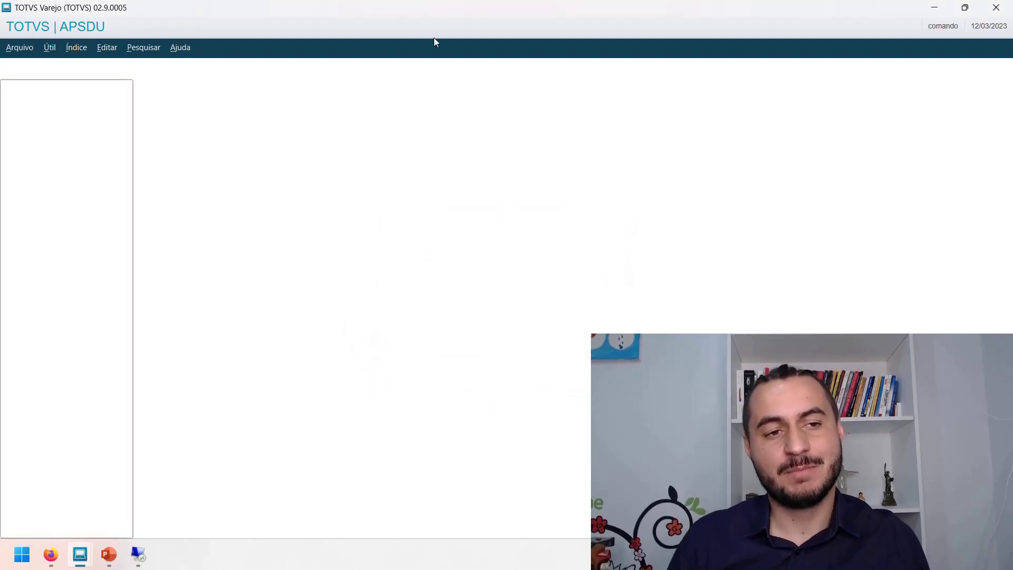
Step: Switch to the TOTVS Faturamento window and look through the records in the payment conditions list
mouse_move(85, 546)
left_click(89, 491)
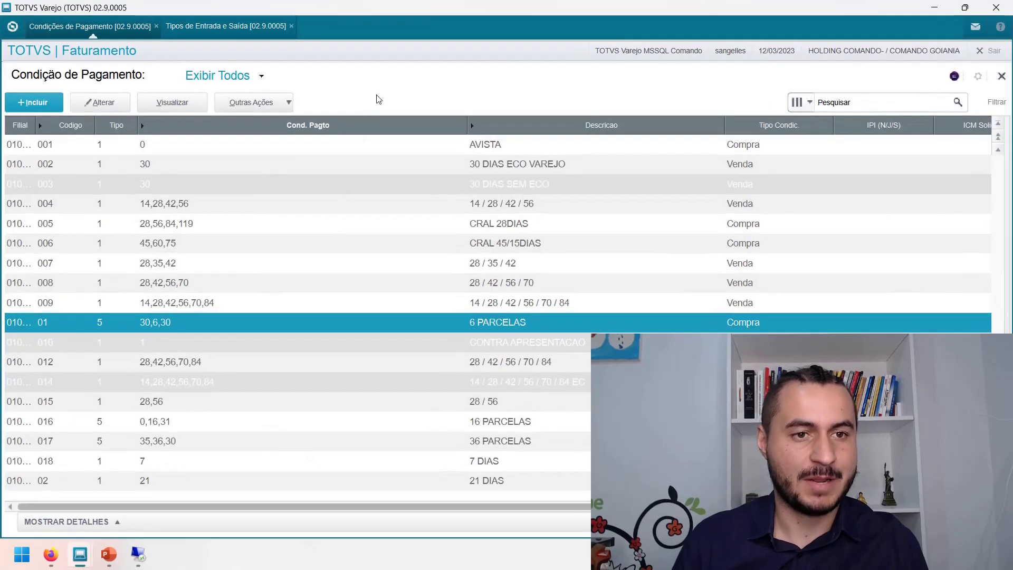
left_click(199, 188)
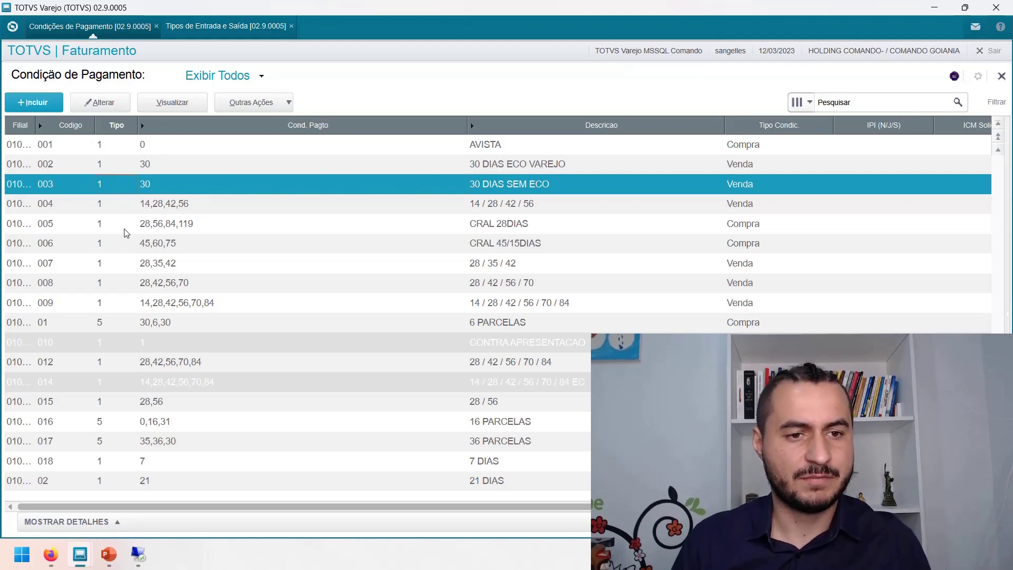
key("Down")
key("Down")
key("Down")
key("Down")
key("Down")
left_click(143, 190)
Step: Open payment condition 002 for editing to read the Tipo field's help, and close the record without saving
left_click(121, 163)
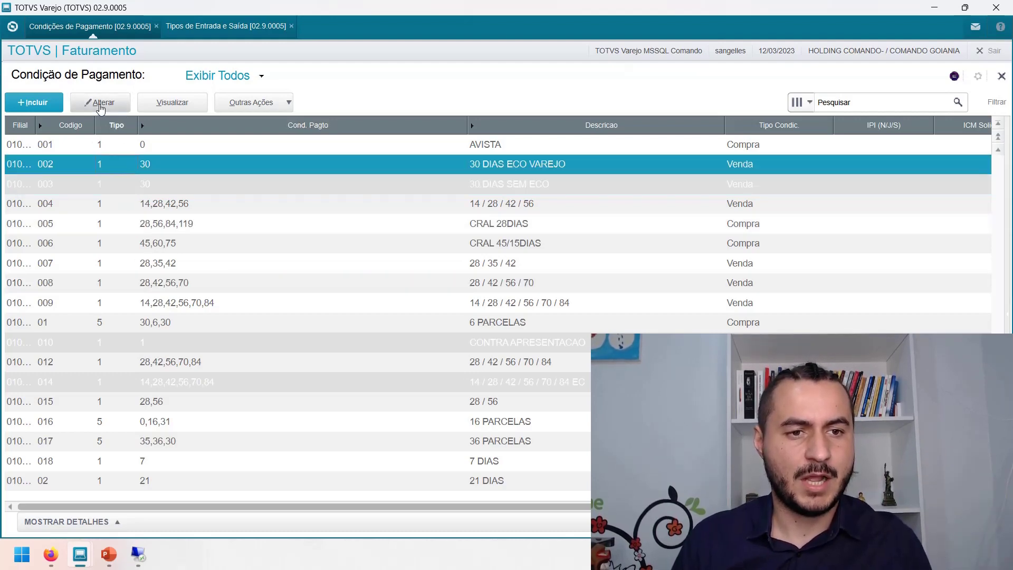
left_click(101, 103)
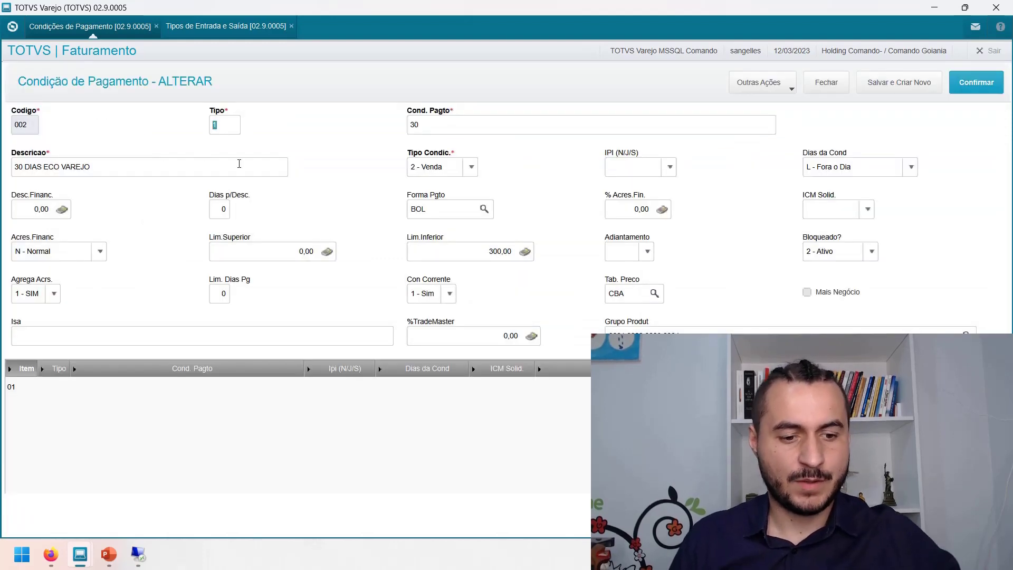
key("F1")
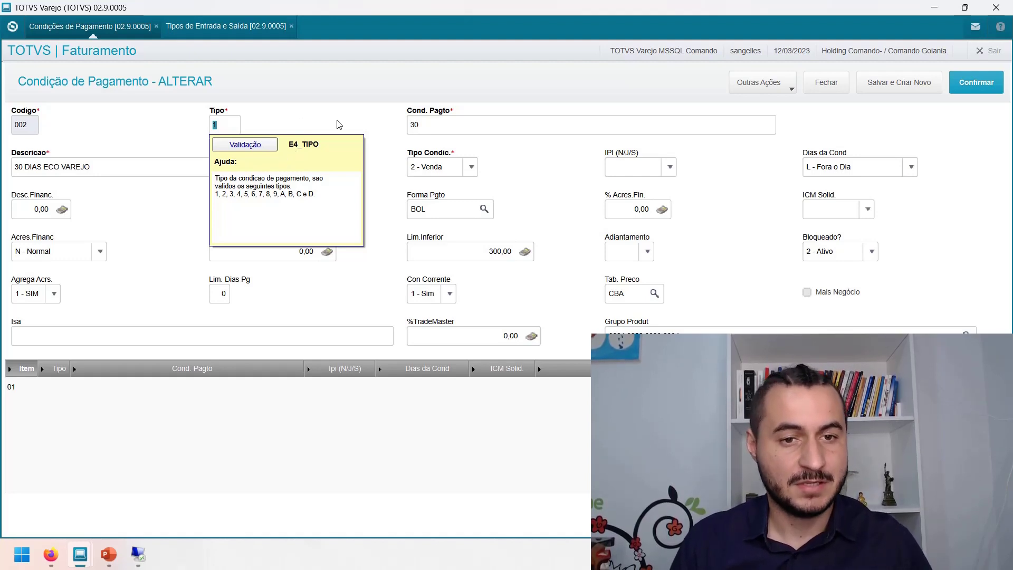
key("Escape")
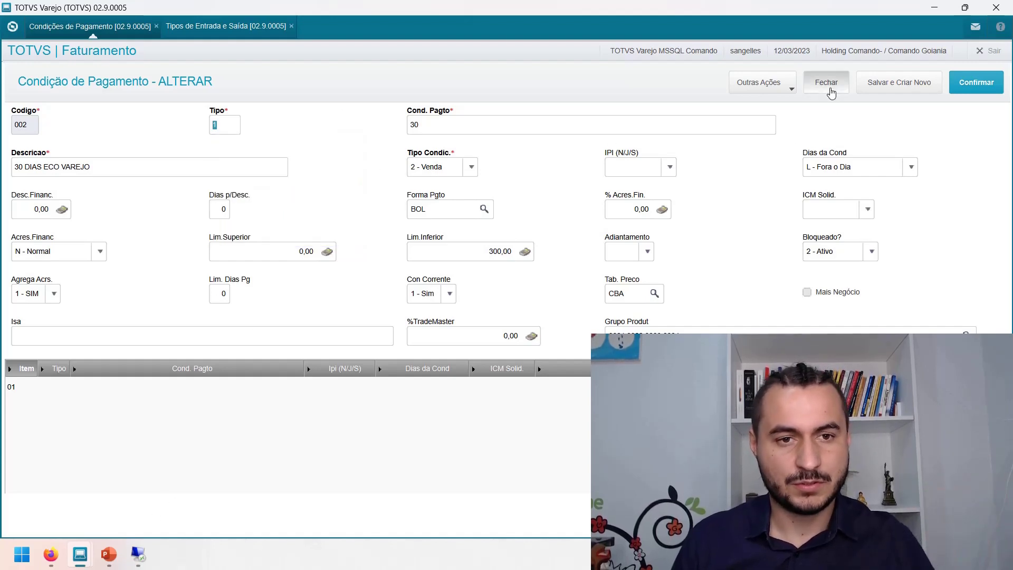
left_click(831, 90)
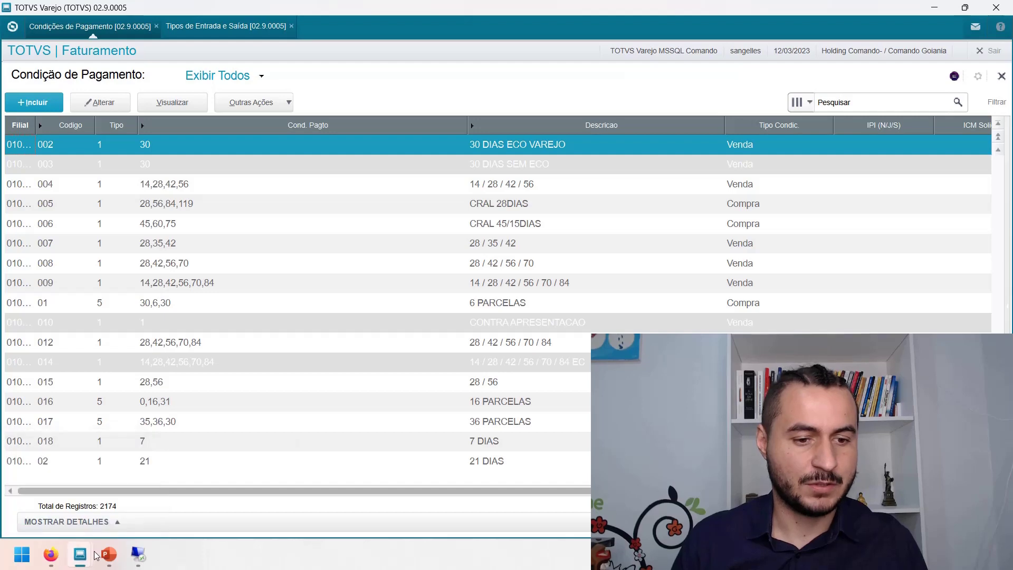
Step: Switch to APSDU and open the SE4010 table in shared mode with the Top Connect (TOPCONN) driver, searching the table list for SE4
mouse_move(80, 554)
left_click(208, 477)
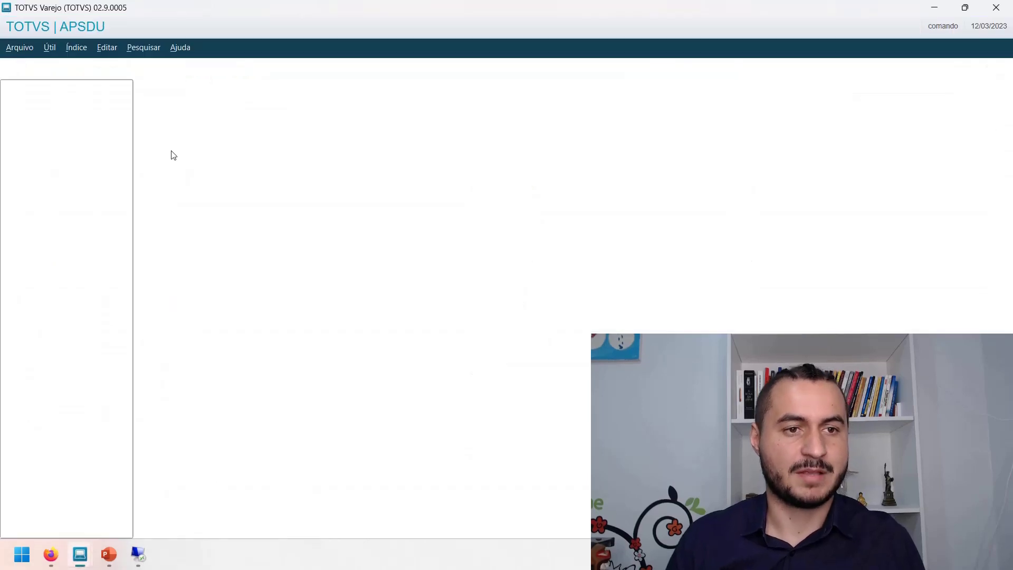
left_click(21, 47)
left_click(33, 62)
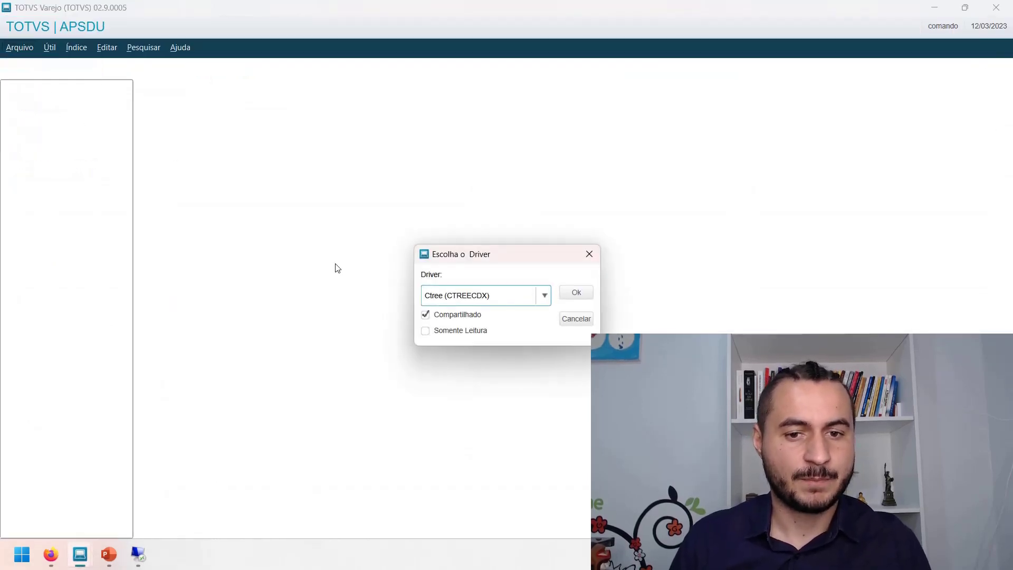
left_click(526, 302)
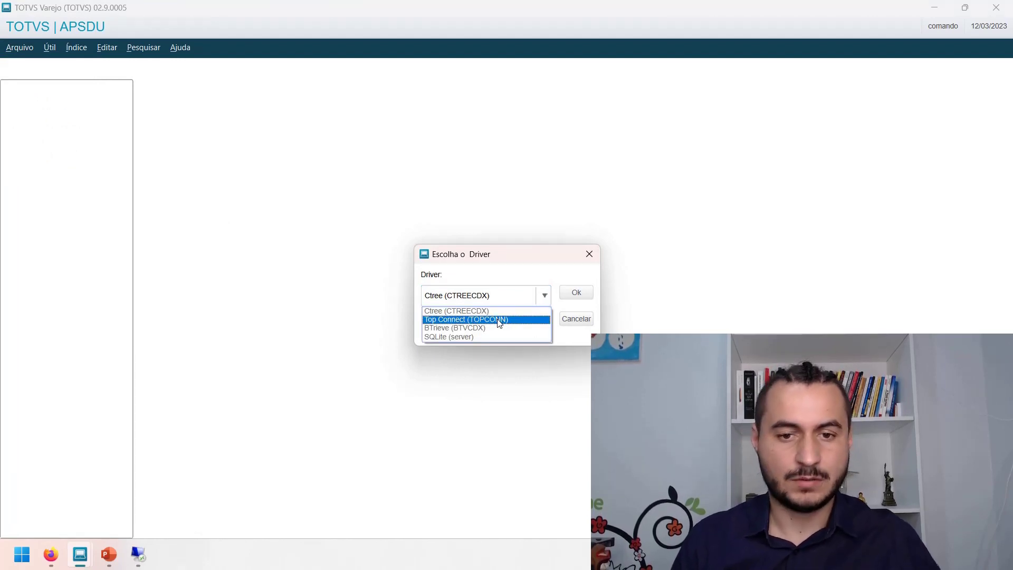
left_click(500, 321)
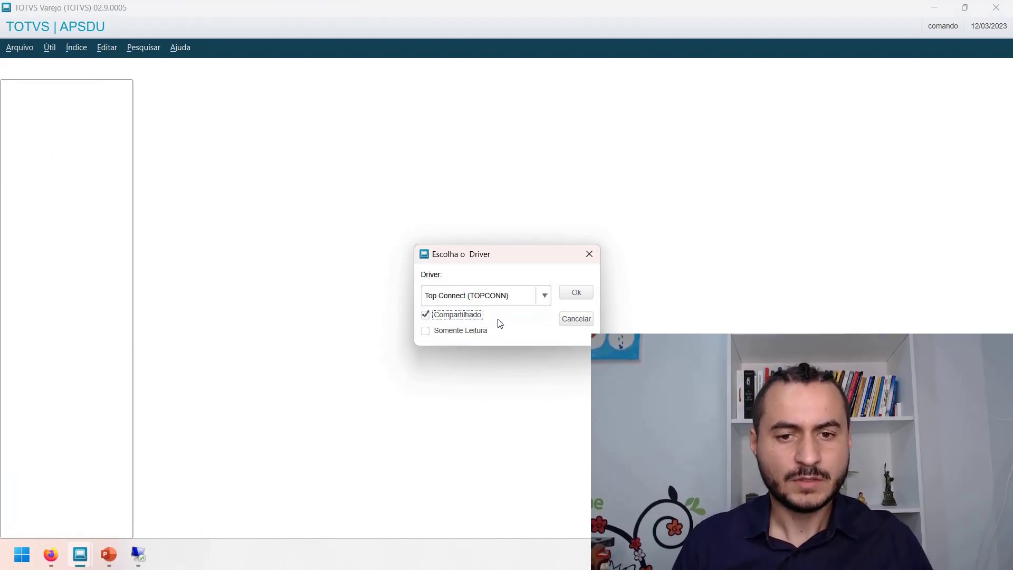
left_click(577, 294)
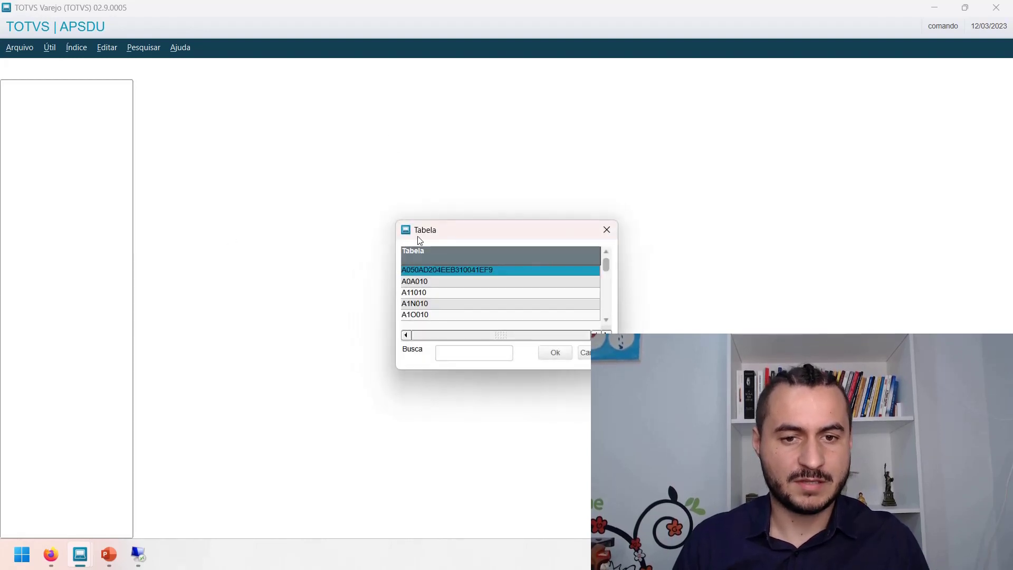
left_click(454, 354)
type("SEE")
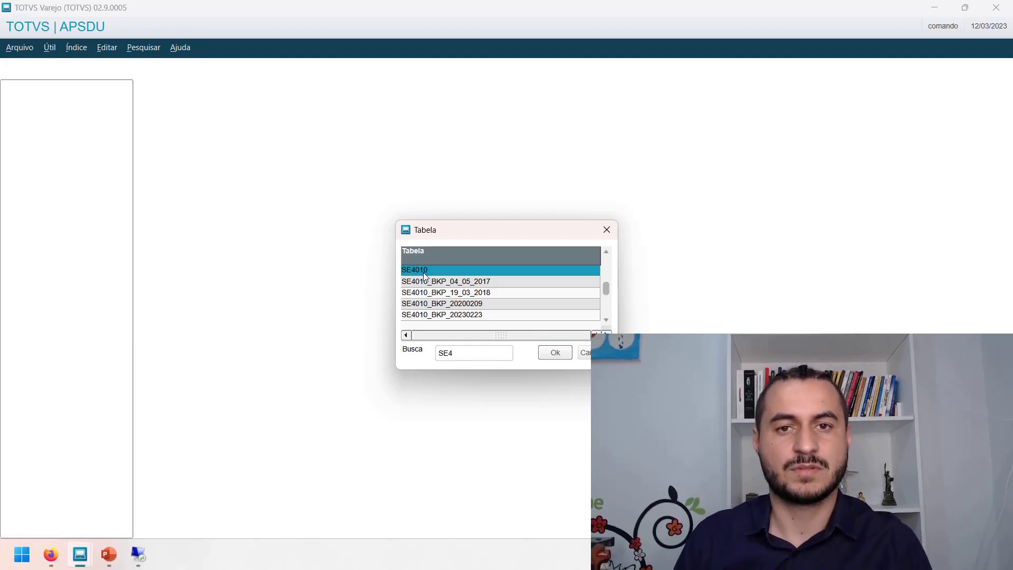
left_click(548, 356)
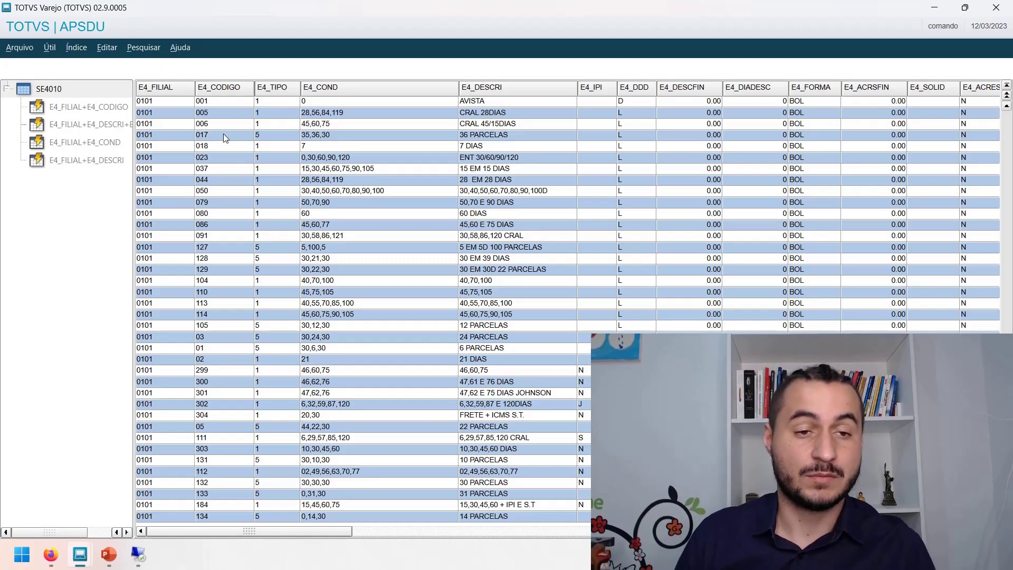
Step: Filter the SE4010 table to records where E4_FILIAL is equal to (Igual a) 0903
left_click(182, 138)
key("ctrl+f")
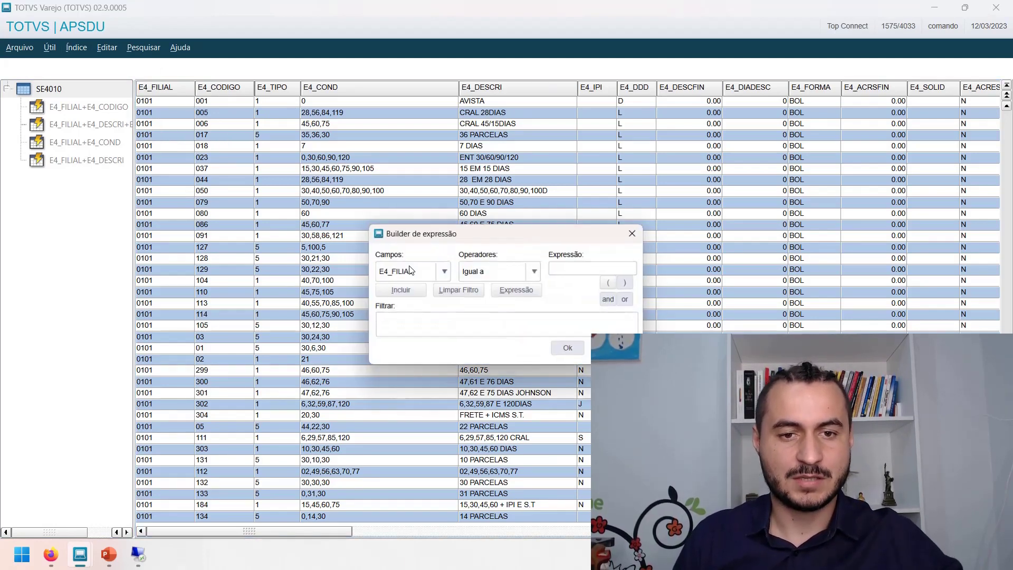
left_click_drag(569, 270, 519, 271)
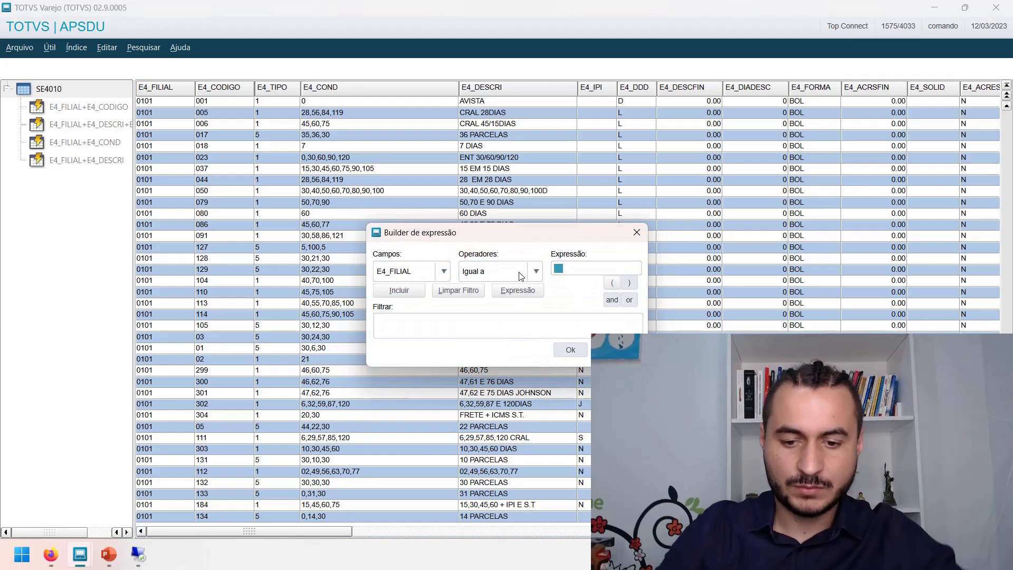
type("090")
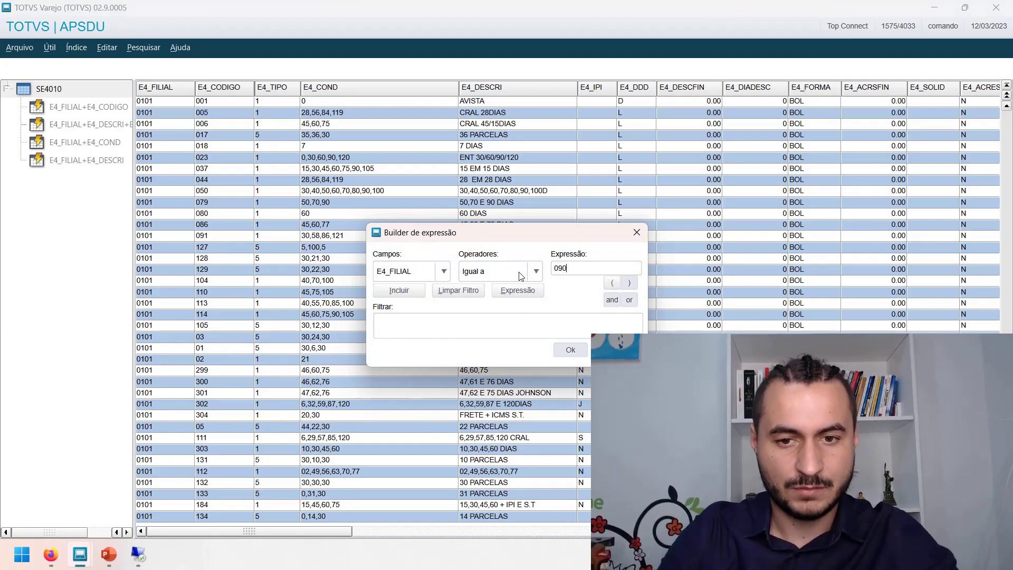
type("3")
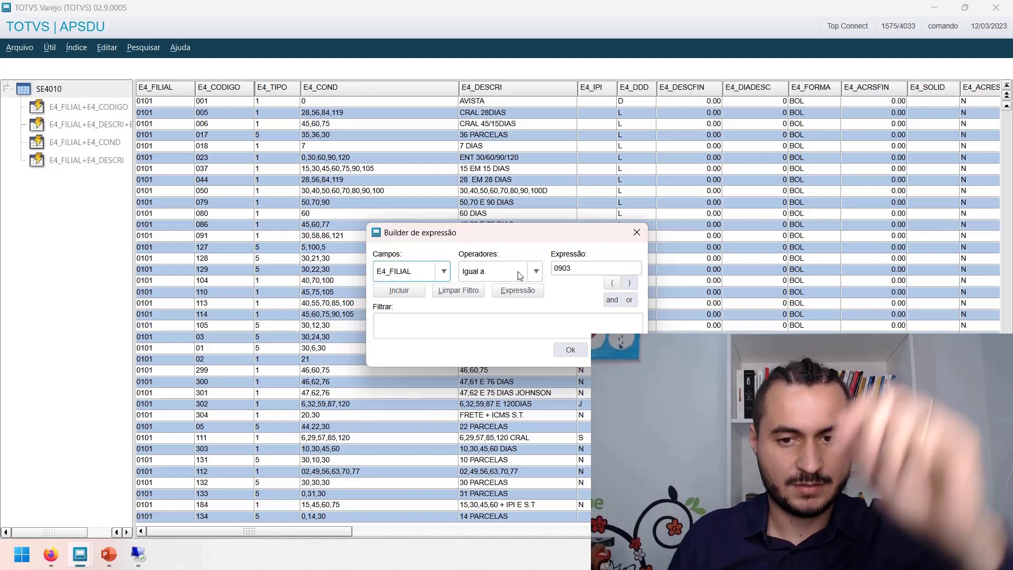
left_click(397, 292)
left_click(571, 350)
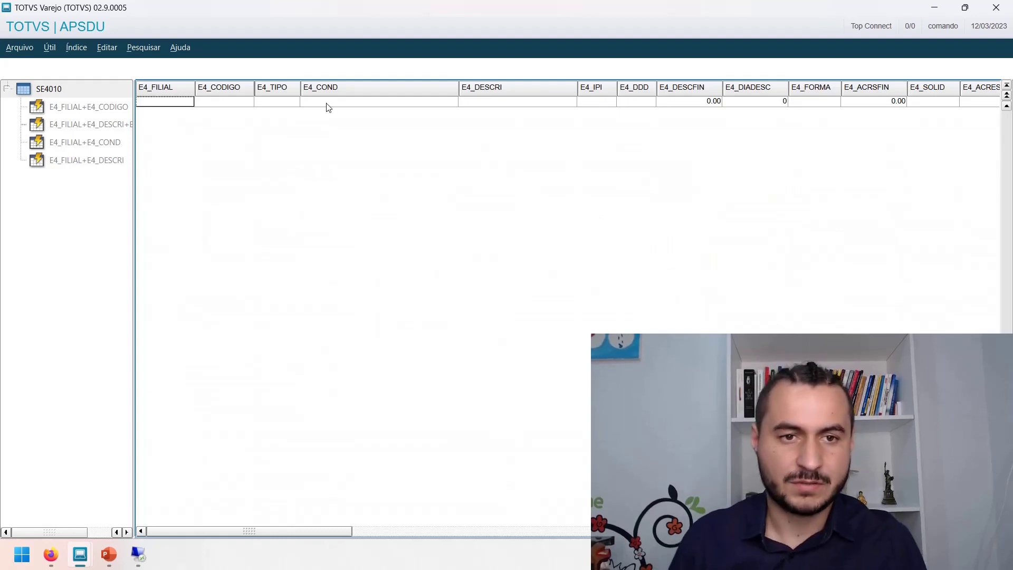
Step: Remove the branch filter from the SE4010 table
left_click(224, 103)
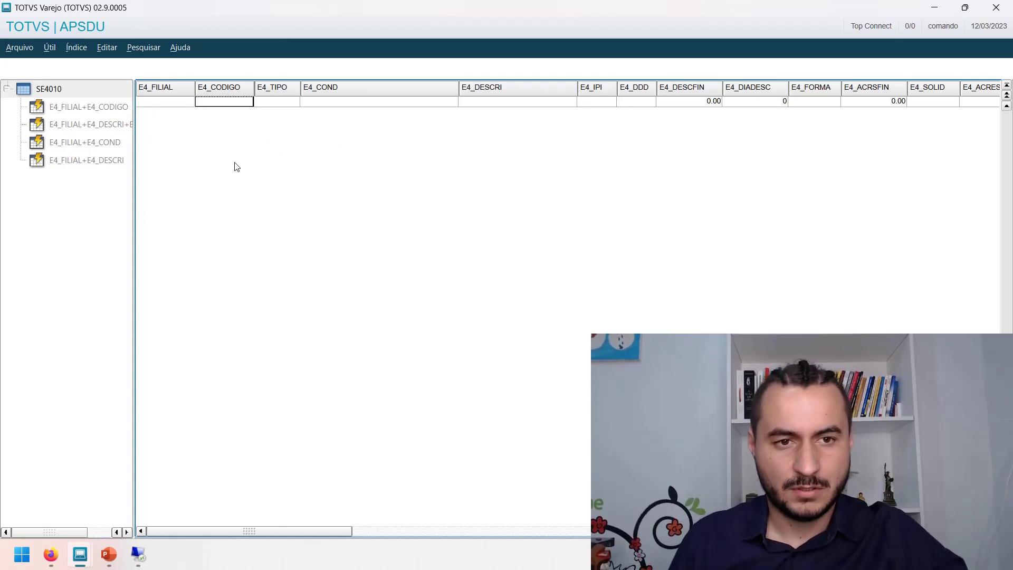
key("ctrl+f")
key("Return")
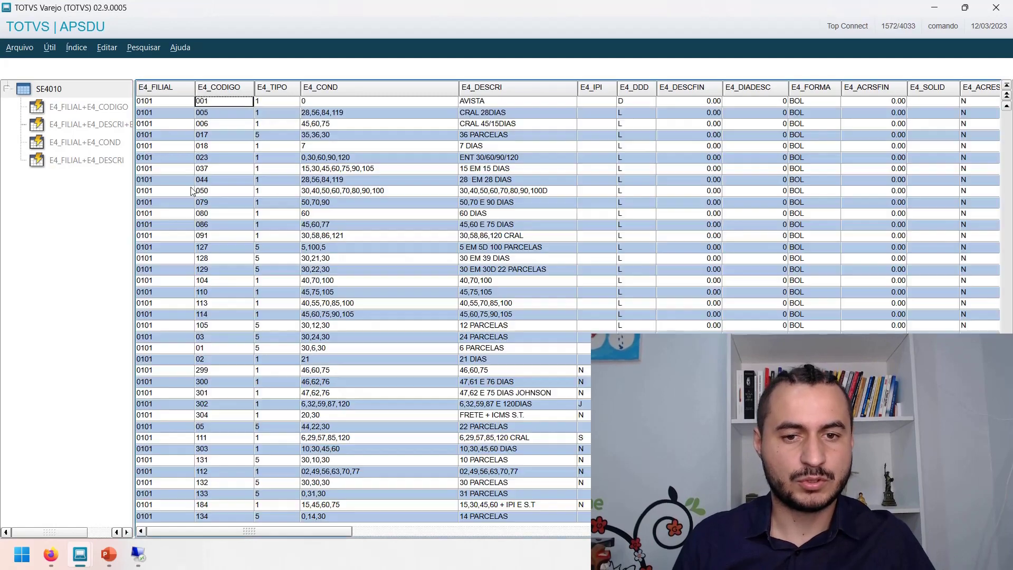
Step: Filter the SE4010 table to records where E4_FILIAL is equal to (Igual a) 0901
left_click(49, 48)
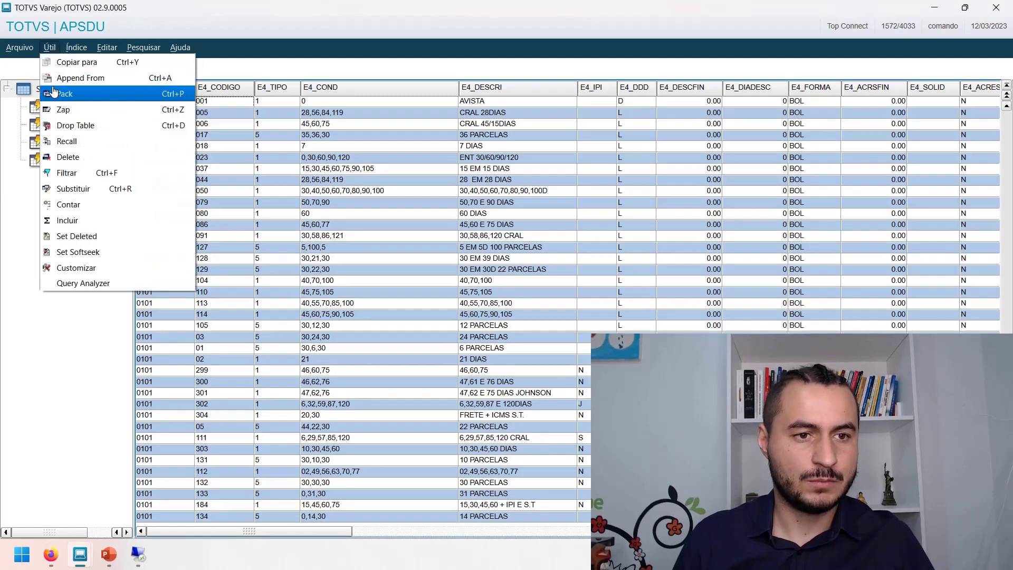
left_click(96, 179)
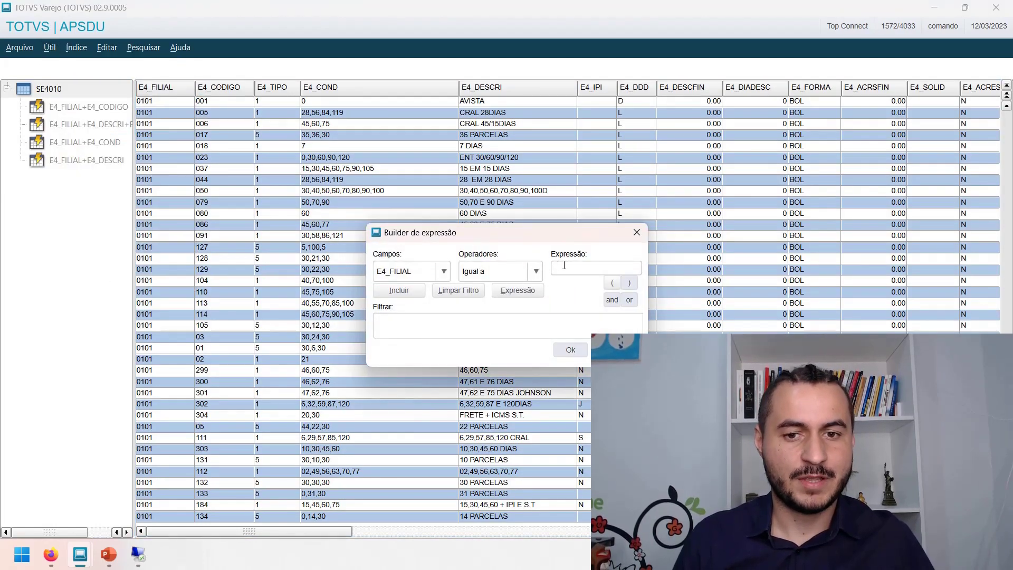
left_click(564, 265)
type("0901")
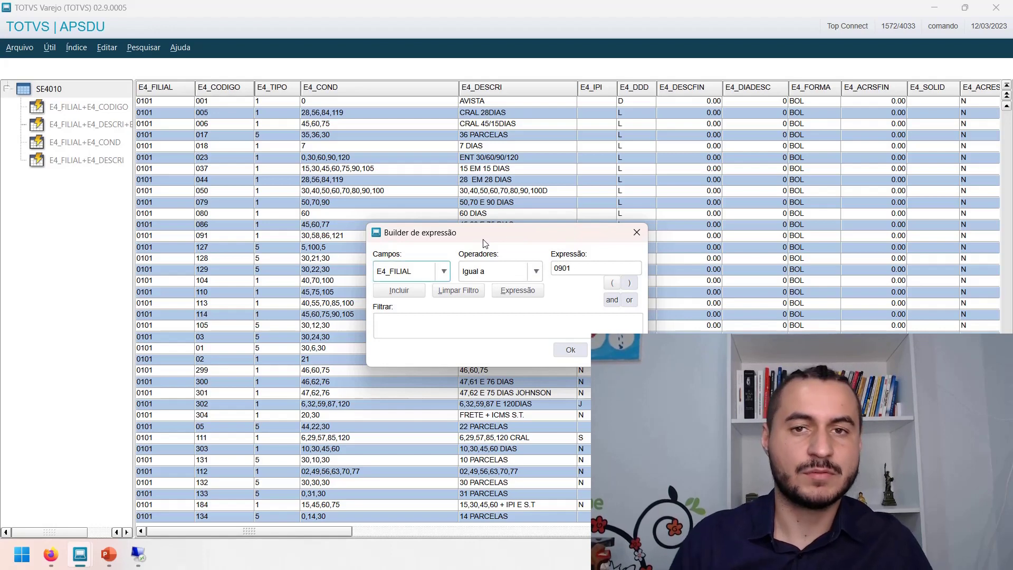
left_click(399, 291)
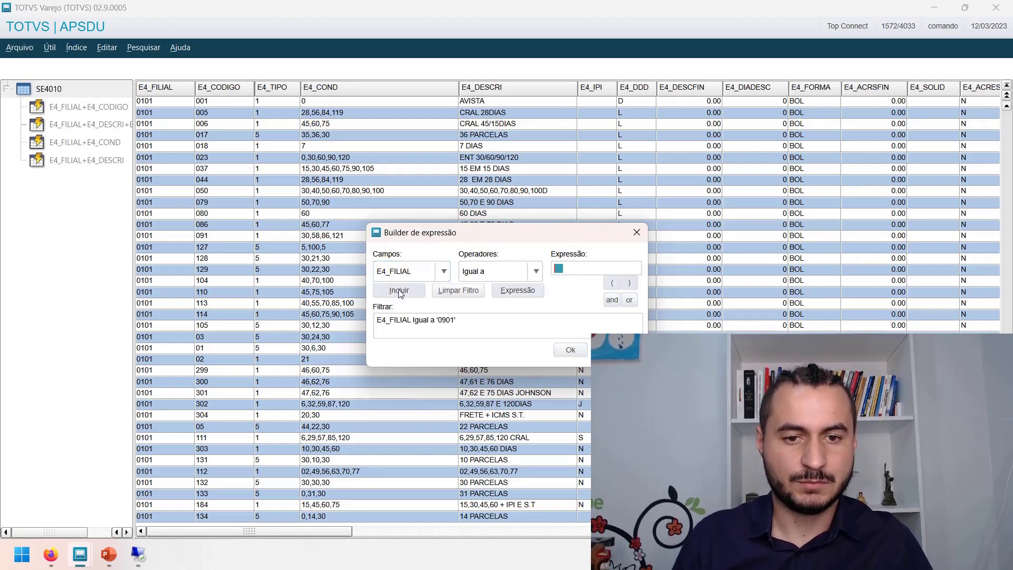
left_click(569, 350)
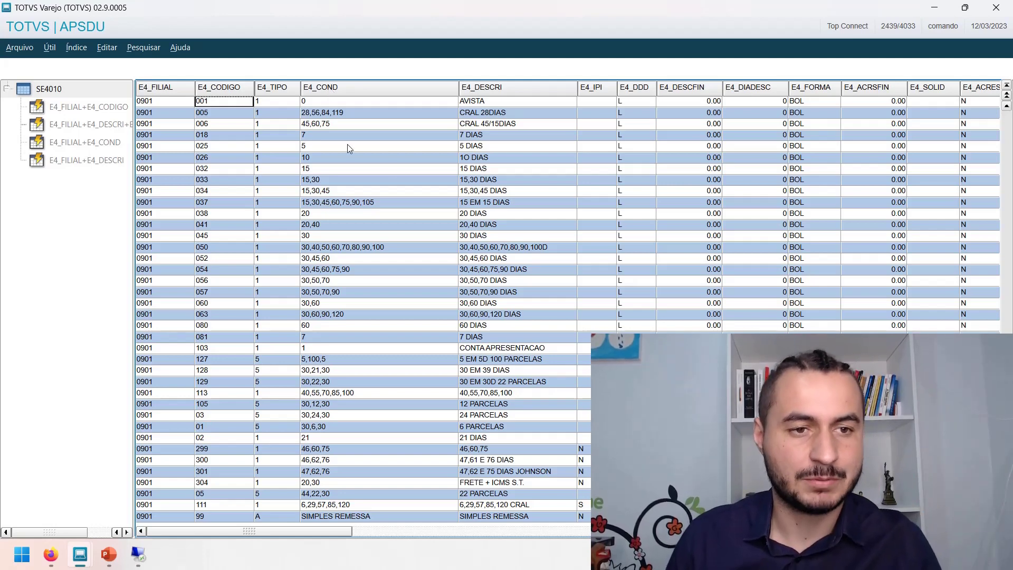
Step: Start copying the filtered SE4010 records to a file, keeping Ctree (CTREECDX) as the driver
left_click(50, 47)
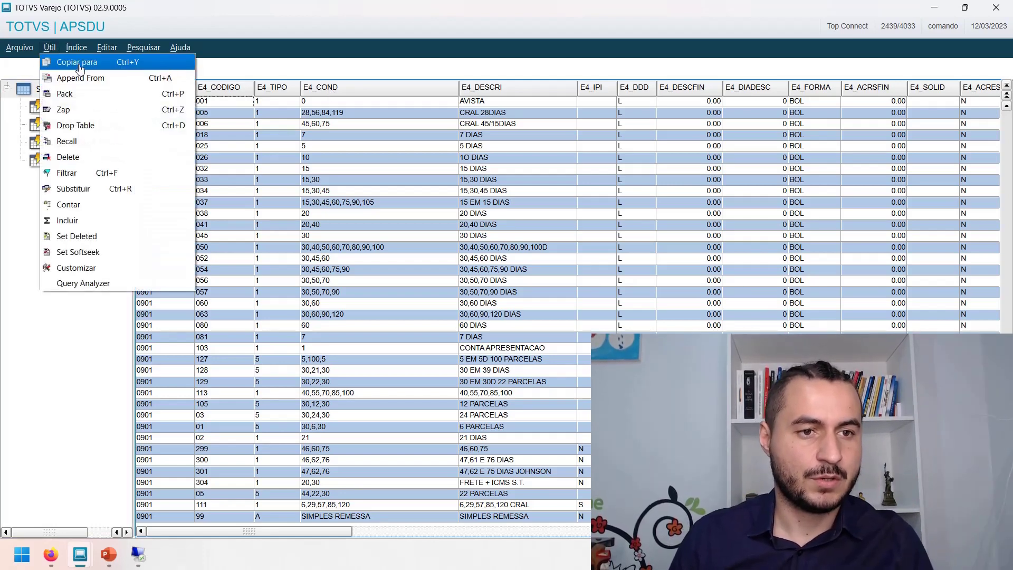
left_click(78, 63)
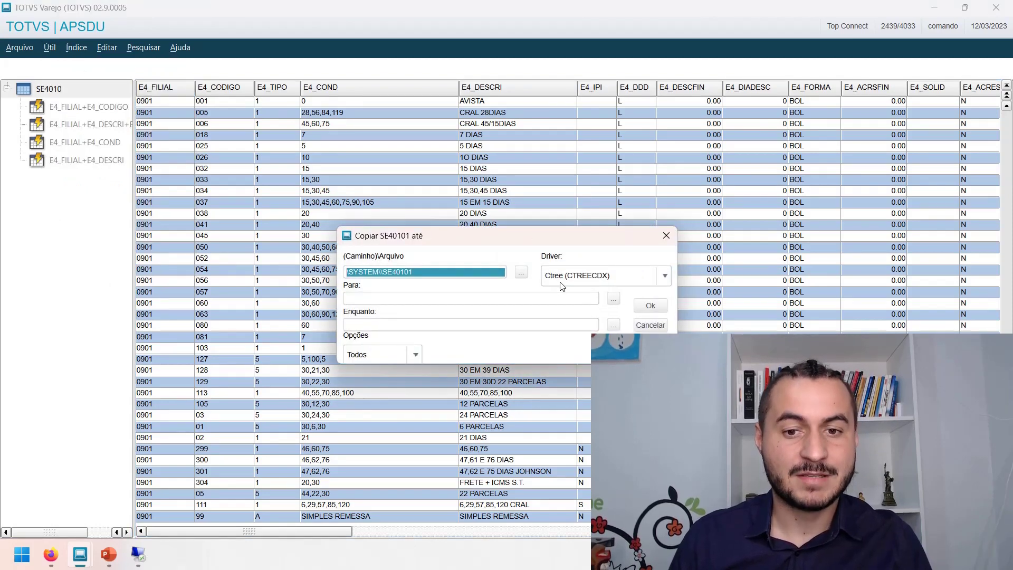
left_click(568, 281)
left_click(567, 279)
left_click(566, 280)
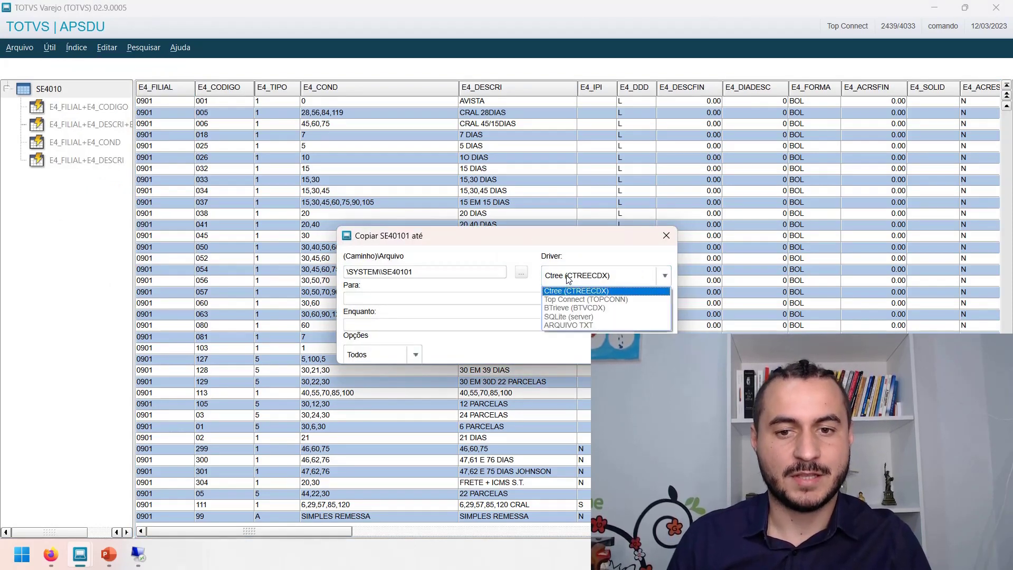
left_click(565, 280)
Step: Choose the server's Temp folder as the destination of the table copy
left_click(521, 273)
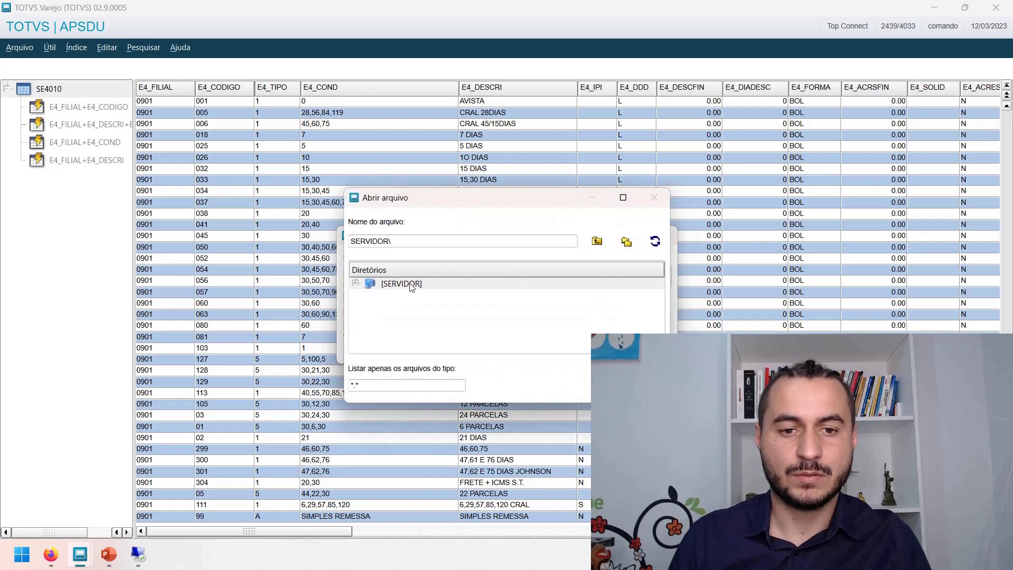
left_click(361, 282)
left_click(417, 320)
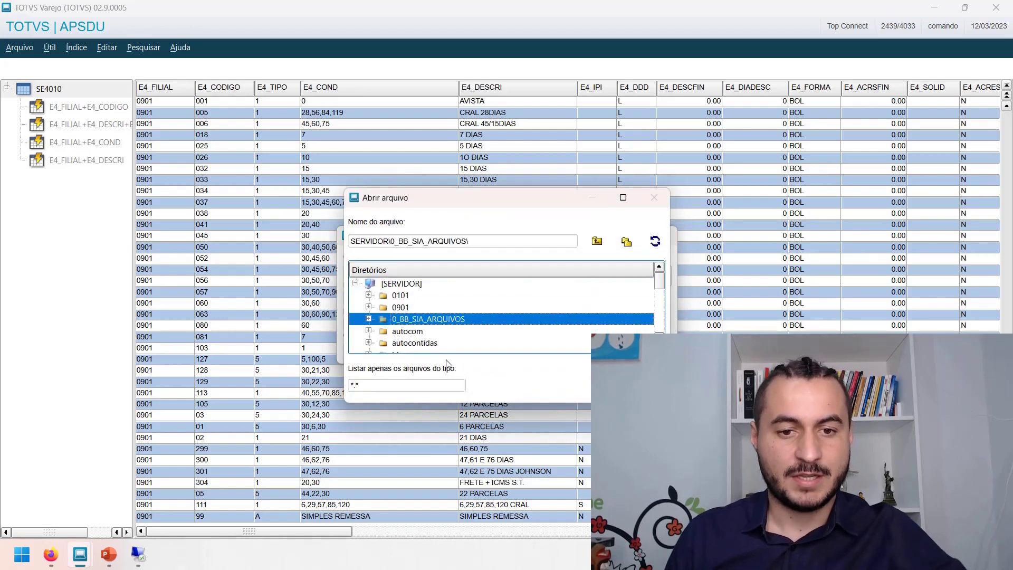
scroll(438, 335, "down", 4)
key("u")
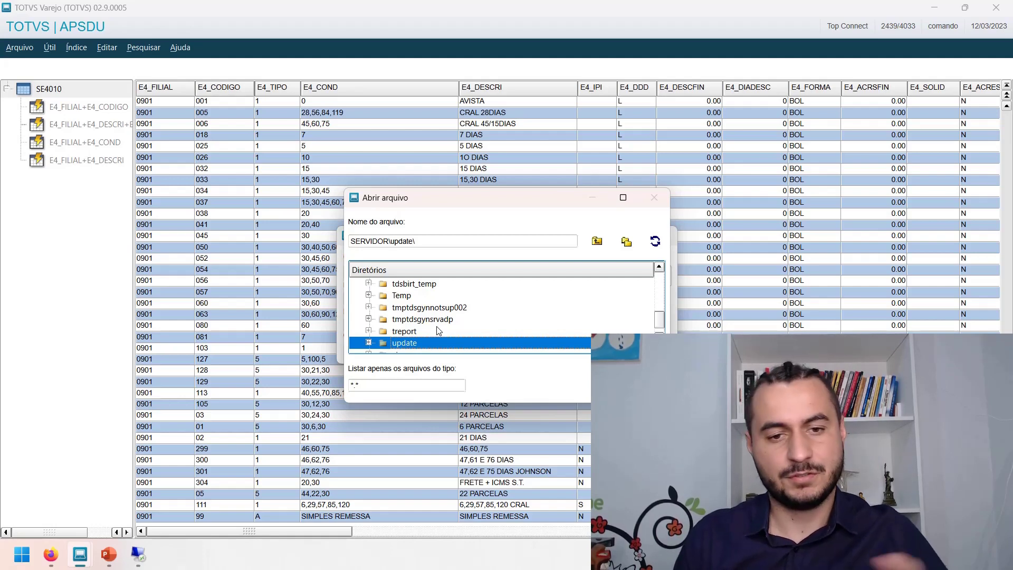
key("t")
key("t")
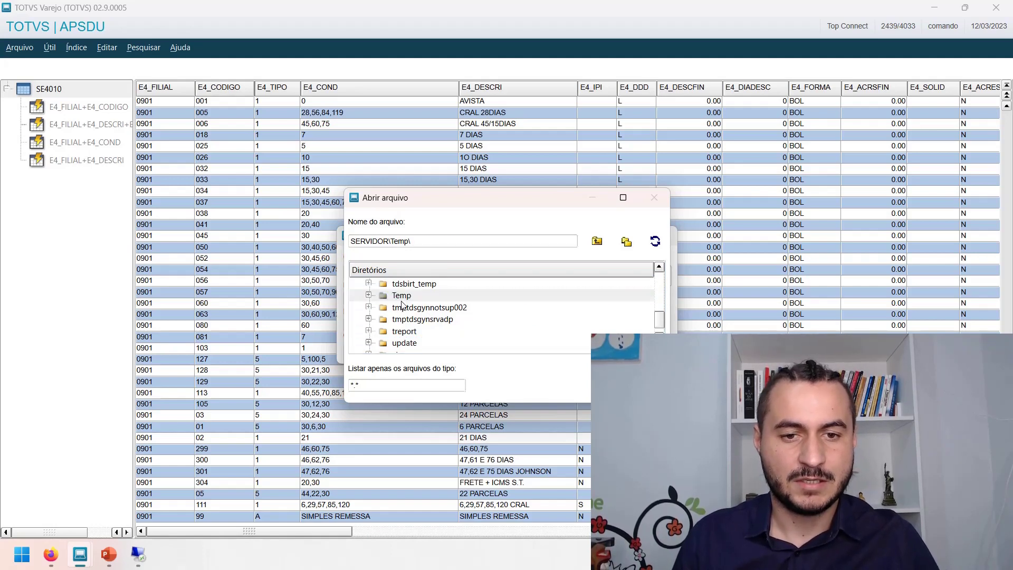
left_click(406, 296)
left_click(639, 370)
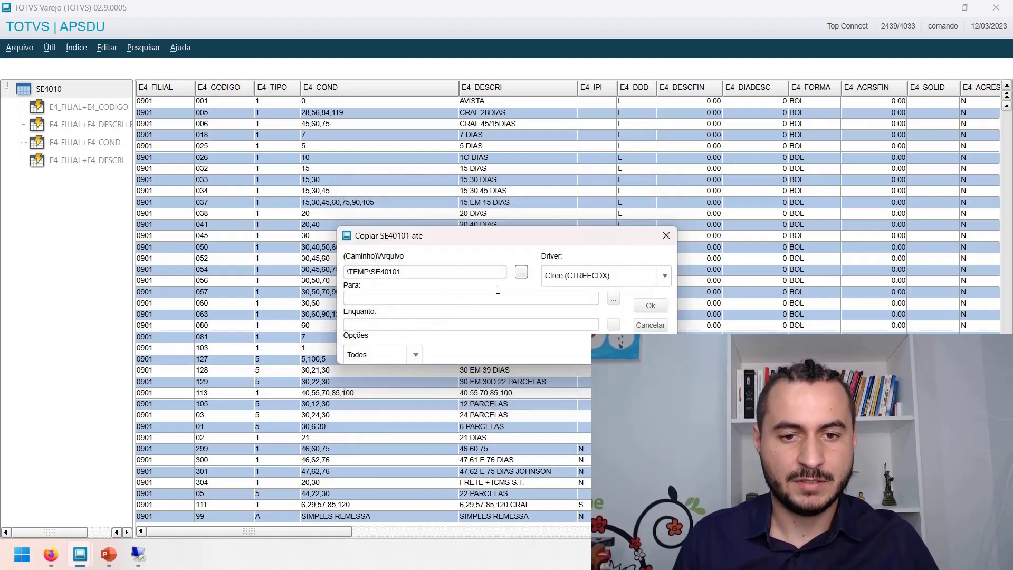
Step: Name the copy SE4_BKP_ followed by the owner's name, and run the copy
left_click_drag(418, 273, 388, 273)
key("BackSpace")
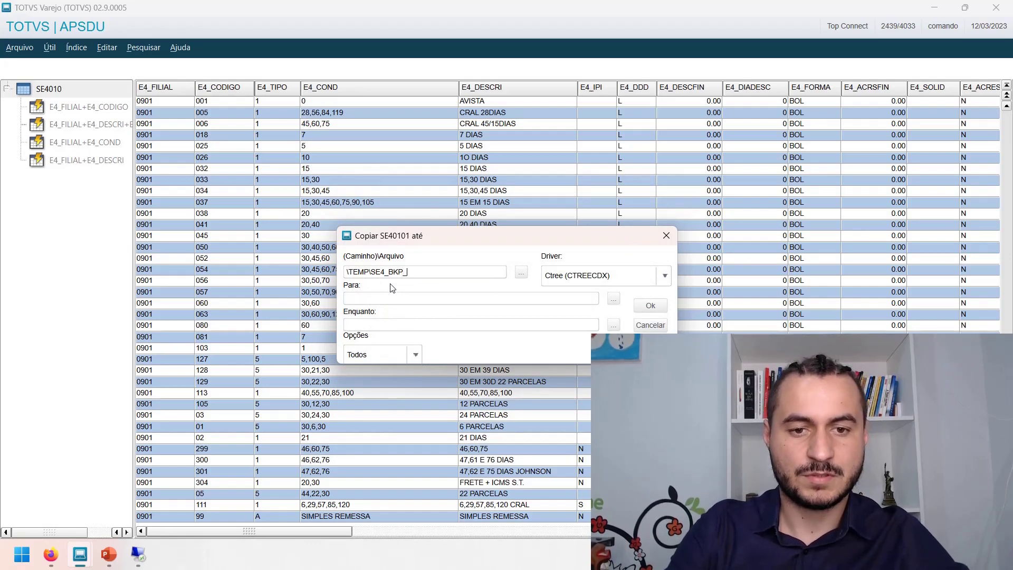
type("_BKP_SANGELLES")
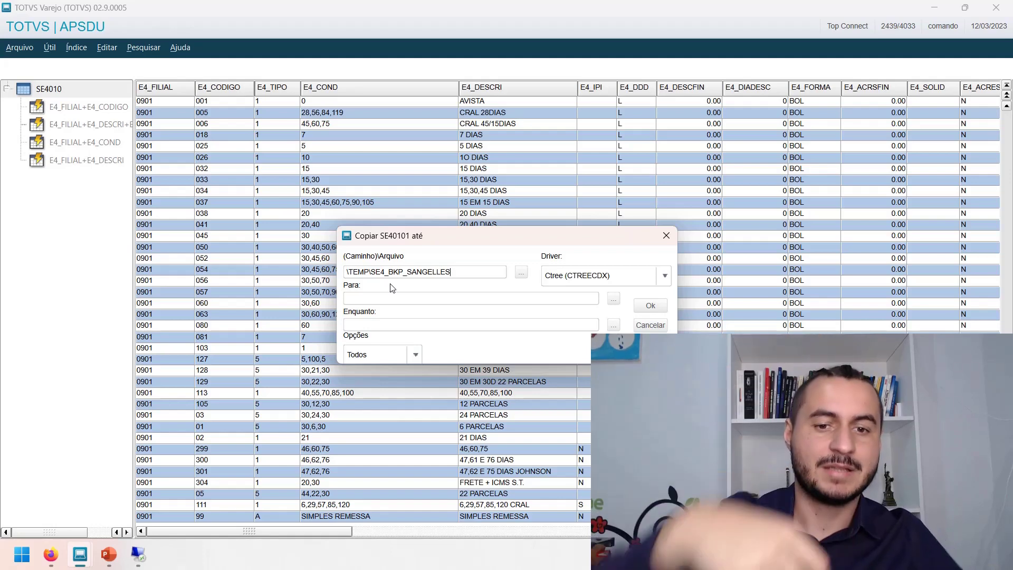
left_click(651, 305)
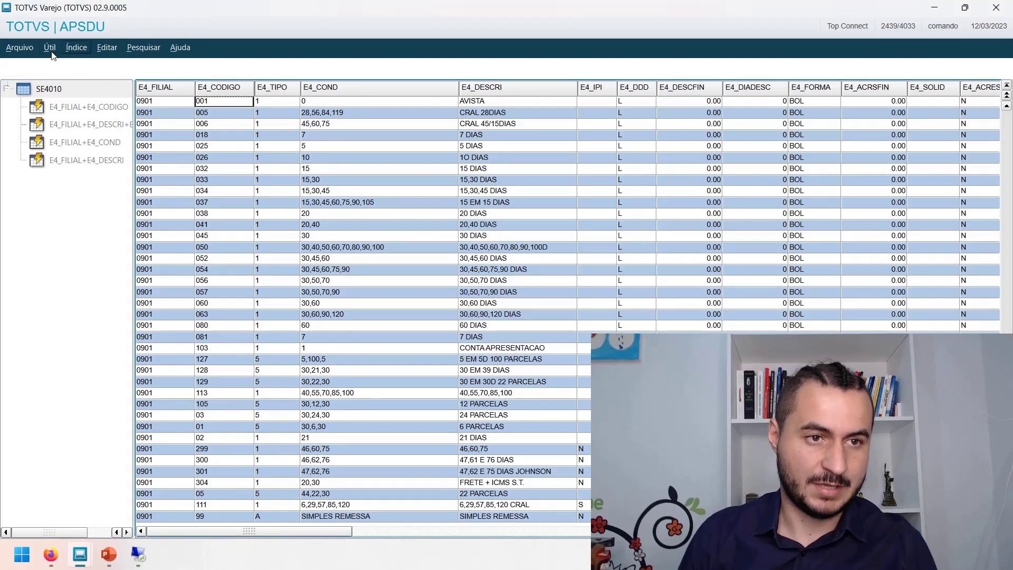
Step: Open the new SE4 backup file from the server's Temp folder in shared mode with the Ctree (CTREECDX) driver, sorting the files by date
left_click(28, 50)
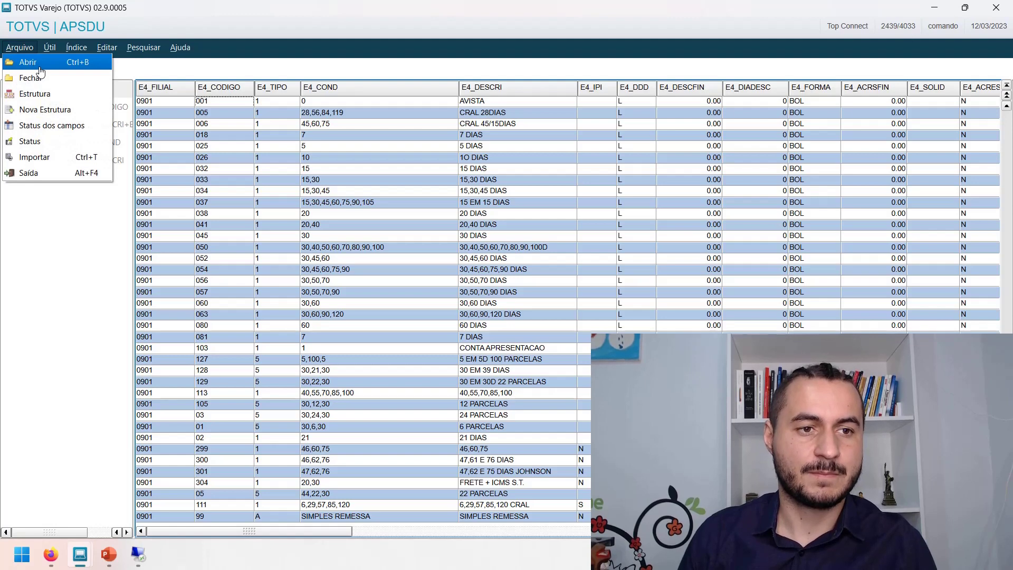
left_click(36, 65)
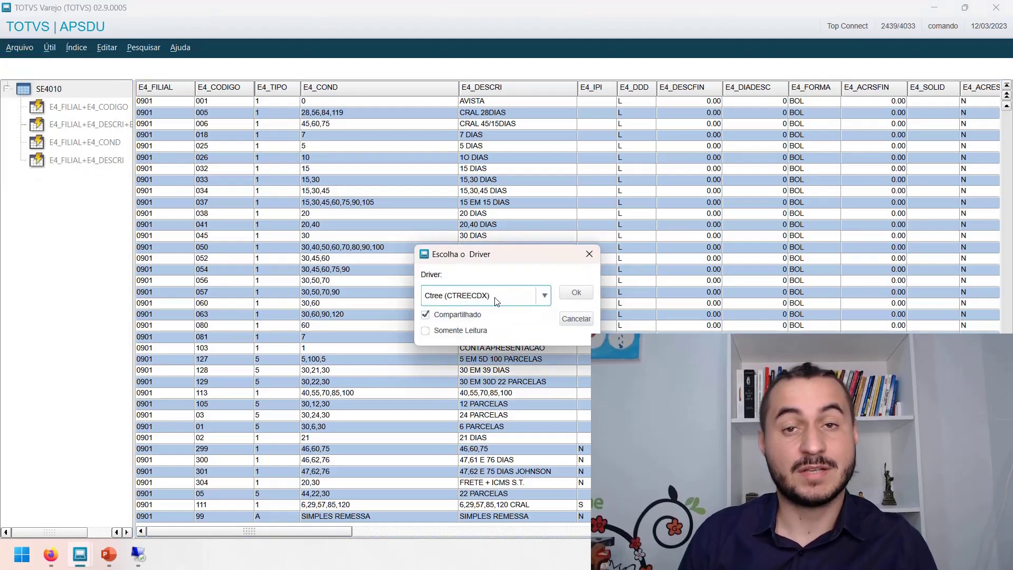
left_click(577, 293)
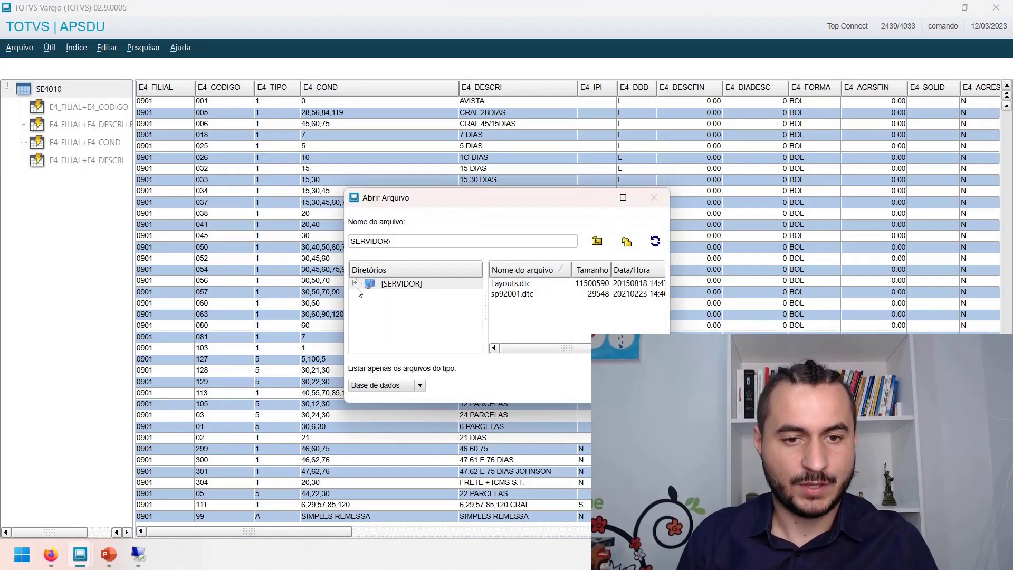
left_click(357, 283)
left_click(400, 316)
key("t")
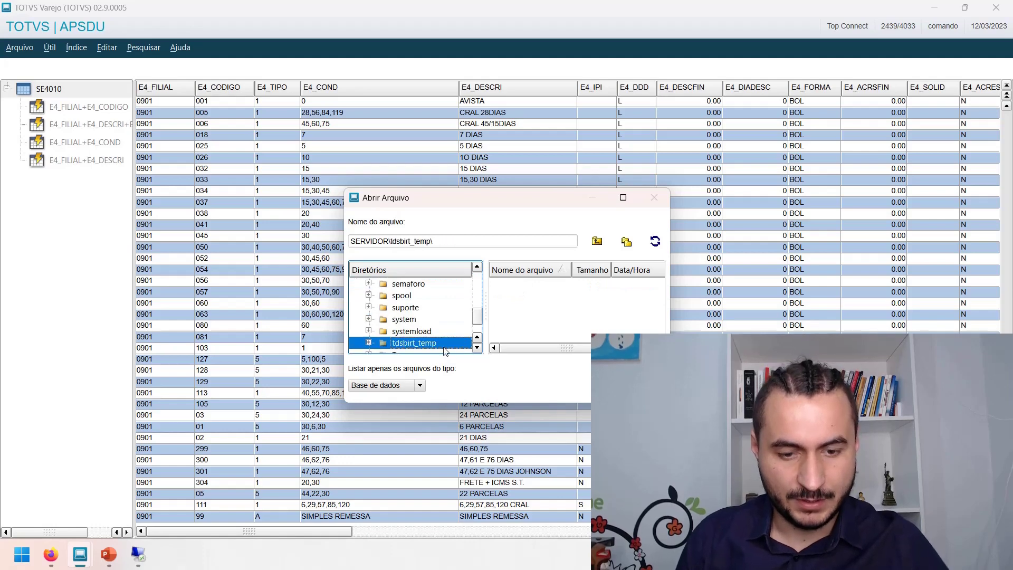
key("t")
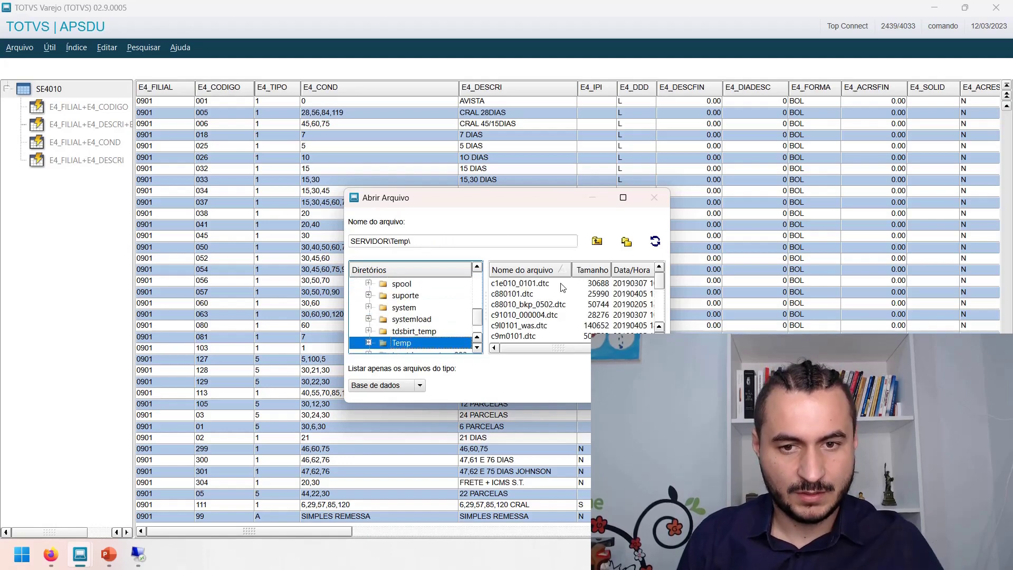
left_click(637, 270)
left_click(627, 272)
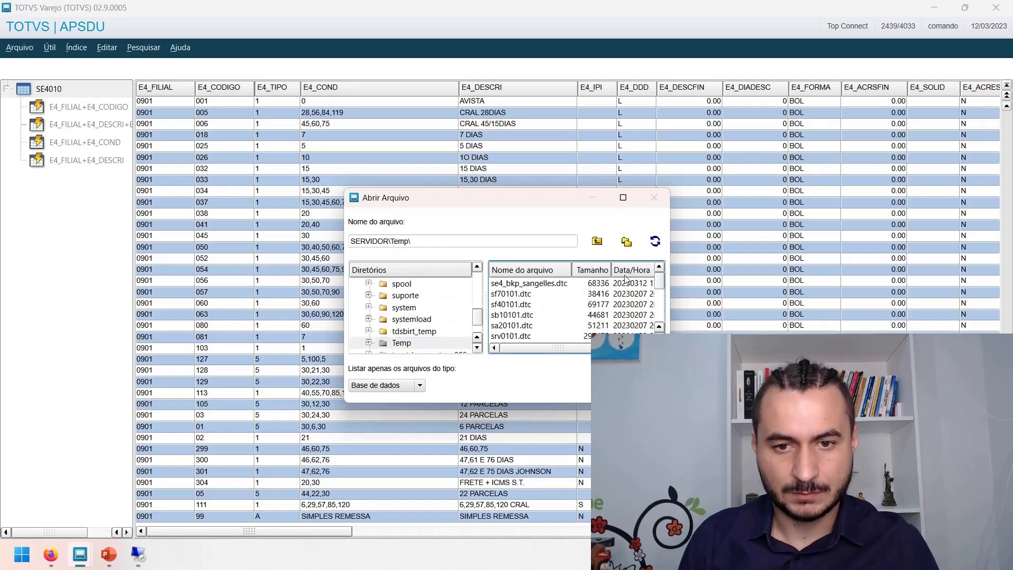
left_click(530, 283)
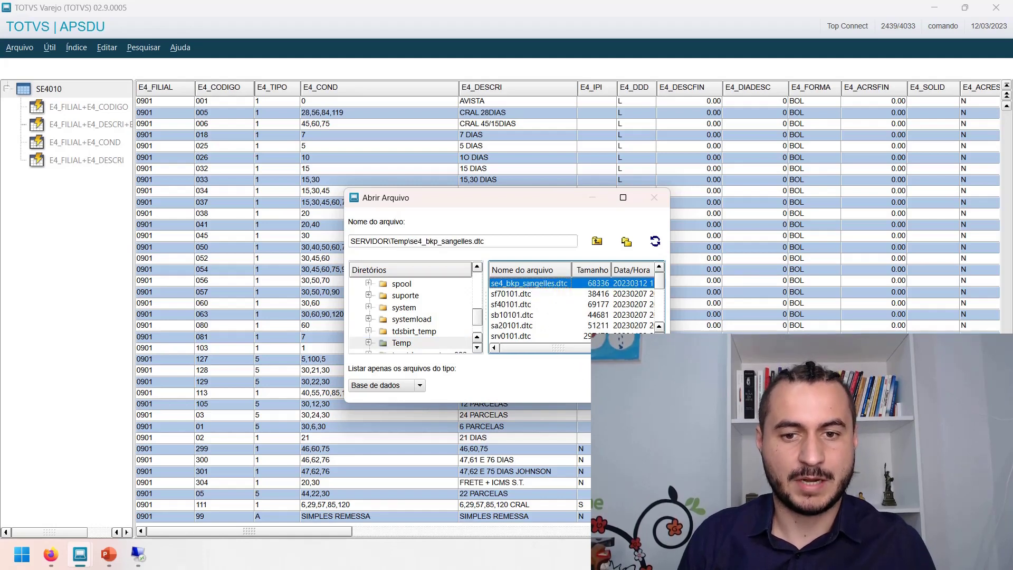
left_click(637, 371)
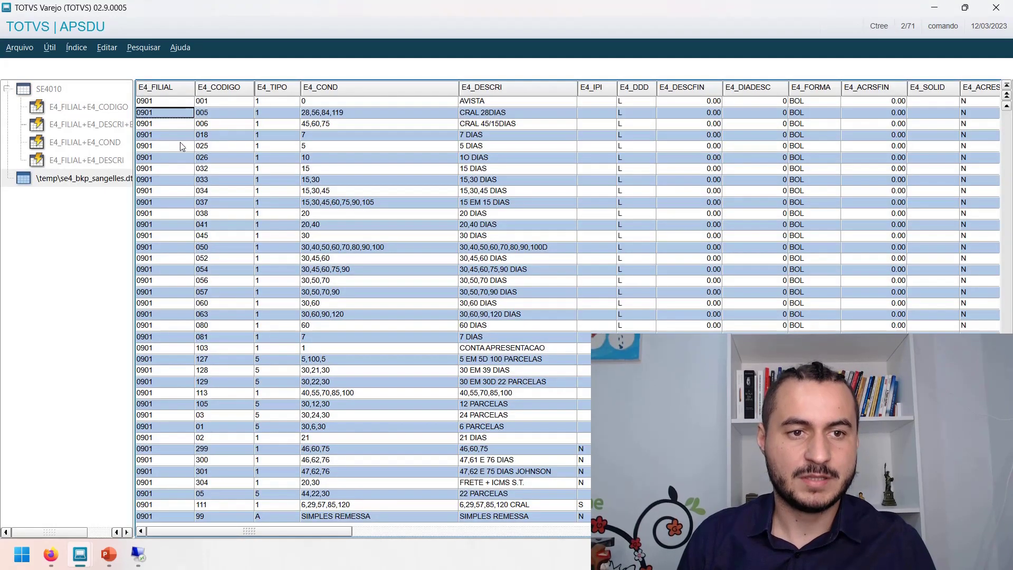
Step: Set E4_FILIAL to 0903 for payment conditions 001 and 005 in the backup table
double_click(175, 99)
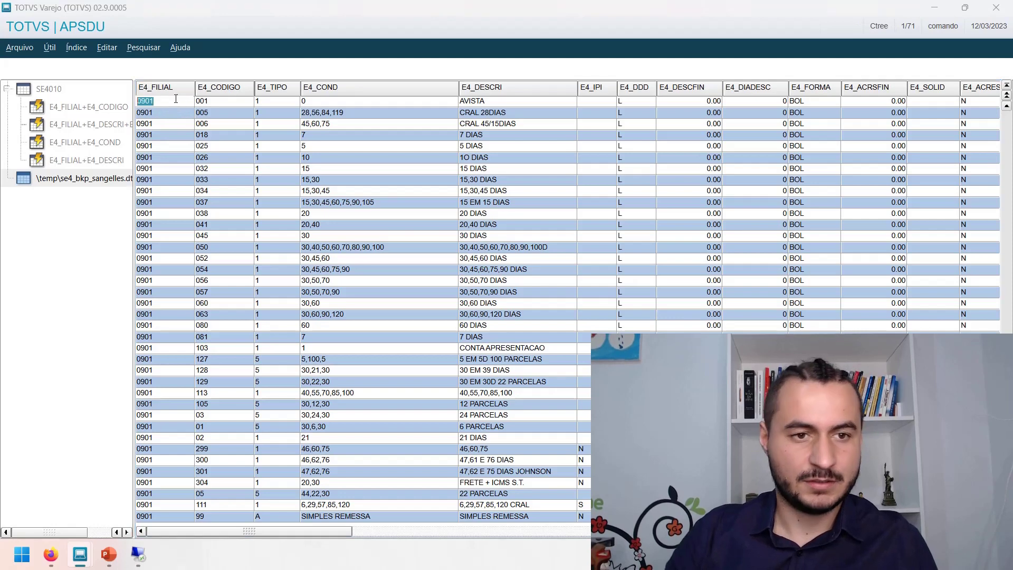
type("0903")
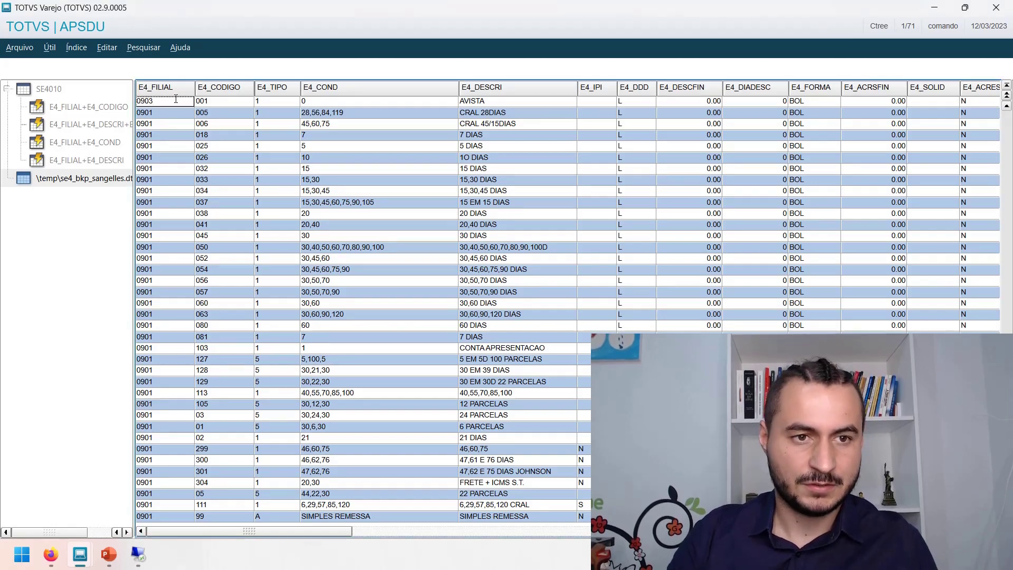
key("Right")
key("Left")
key("Down")
type("0")
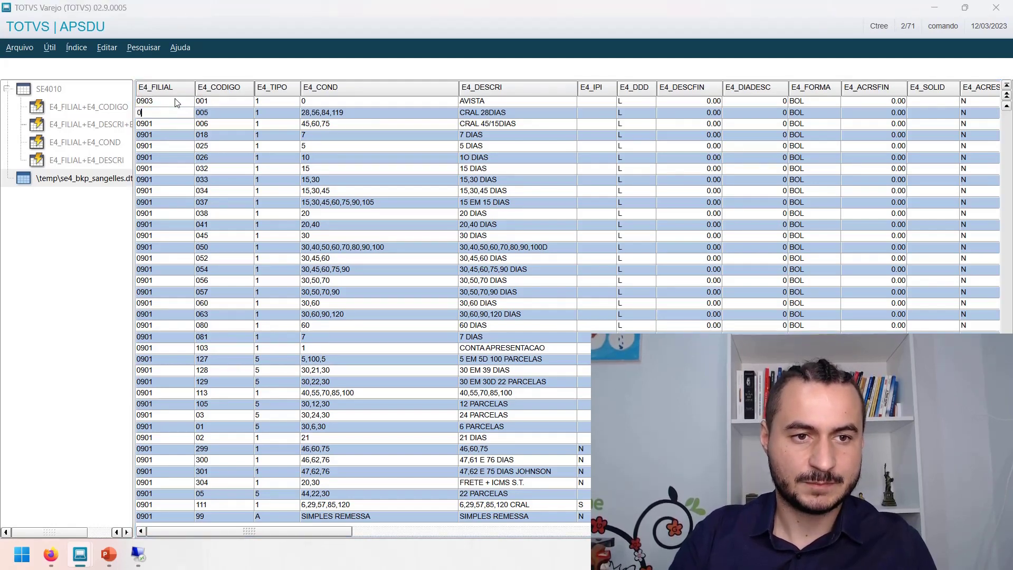
type("903")
key("Up")
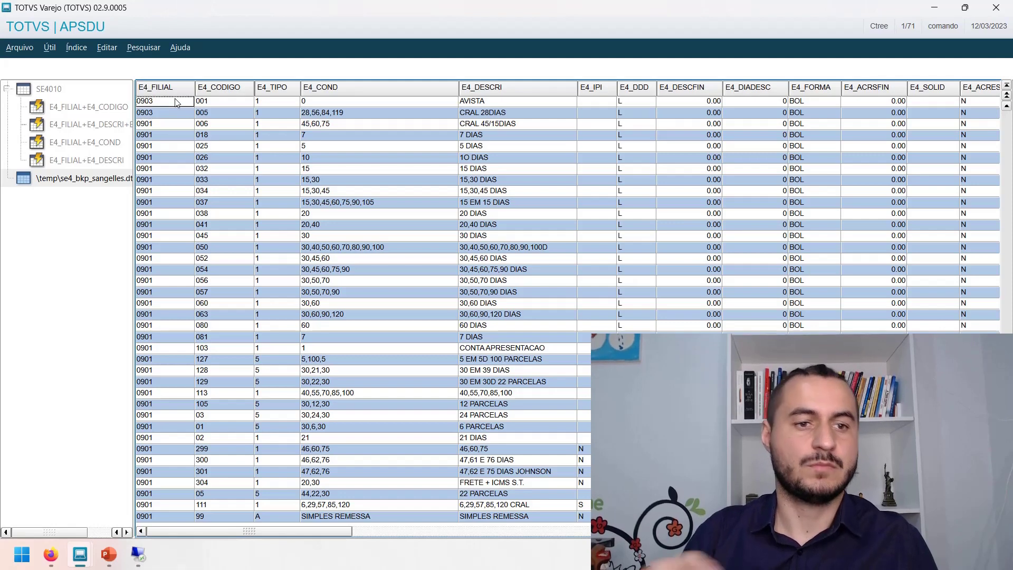
Step: Set up a replace in the backup table that fills the E4_FILIAL field with "0903"
left_click(50, 47)
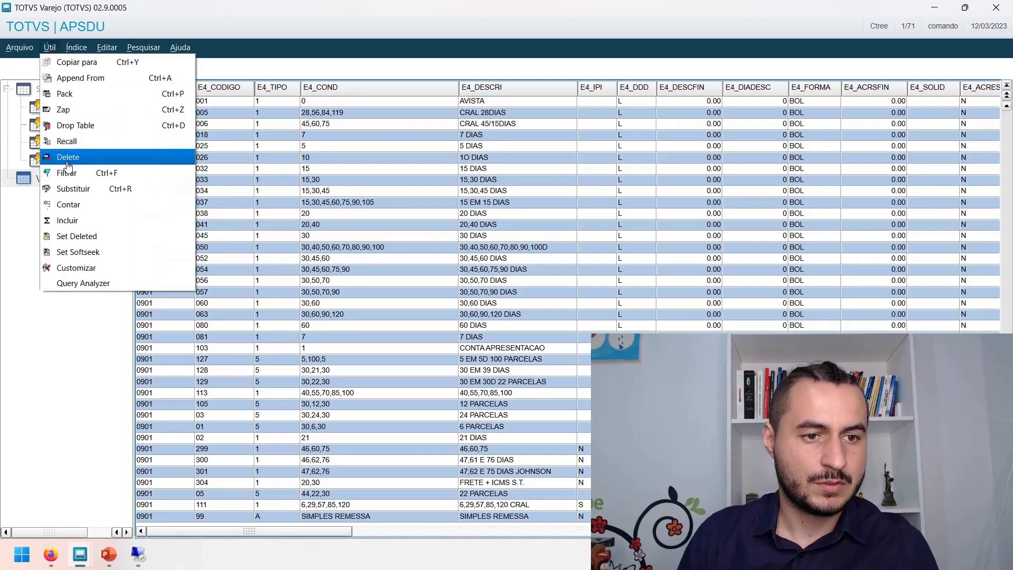
left_click(87, 194)
left_click(417, 272)
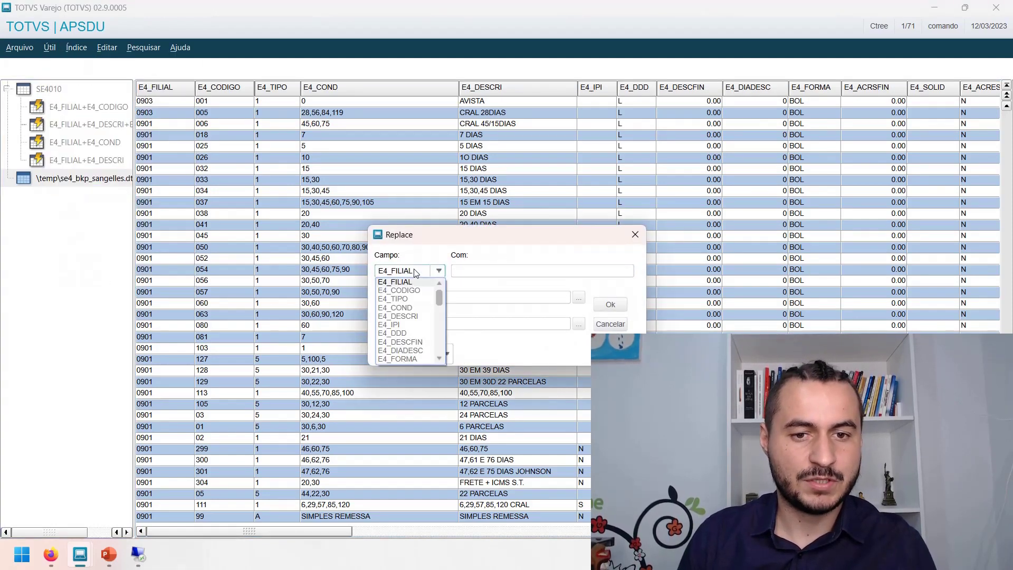
left_click(417, 271)
left_click(467, 272)
type("\"")
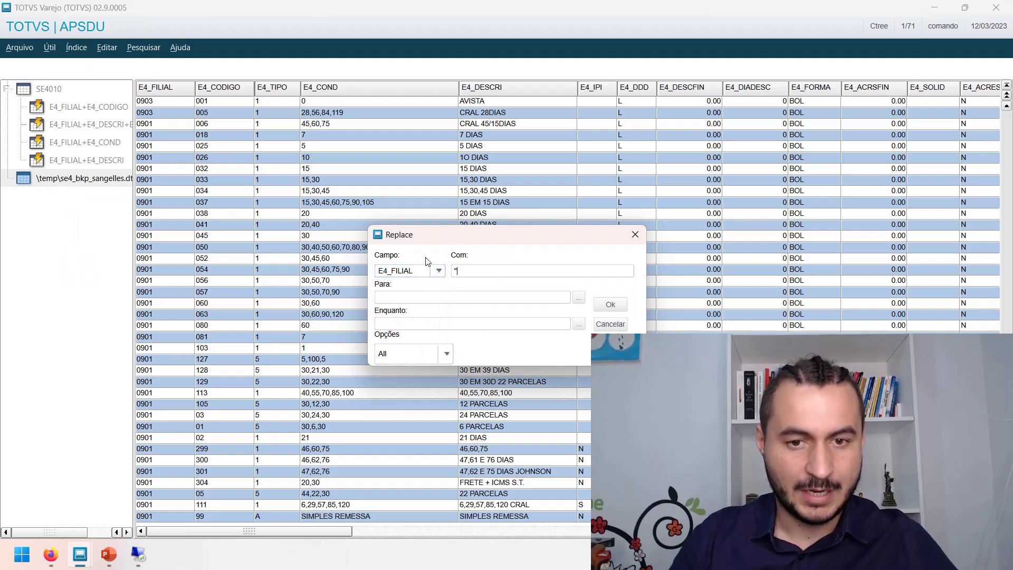
type("0903")
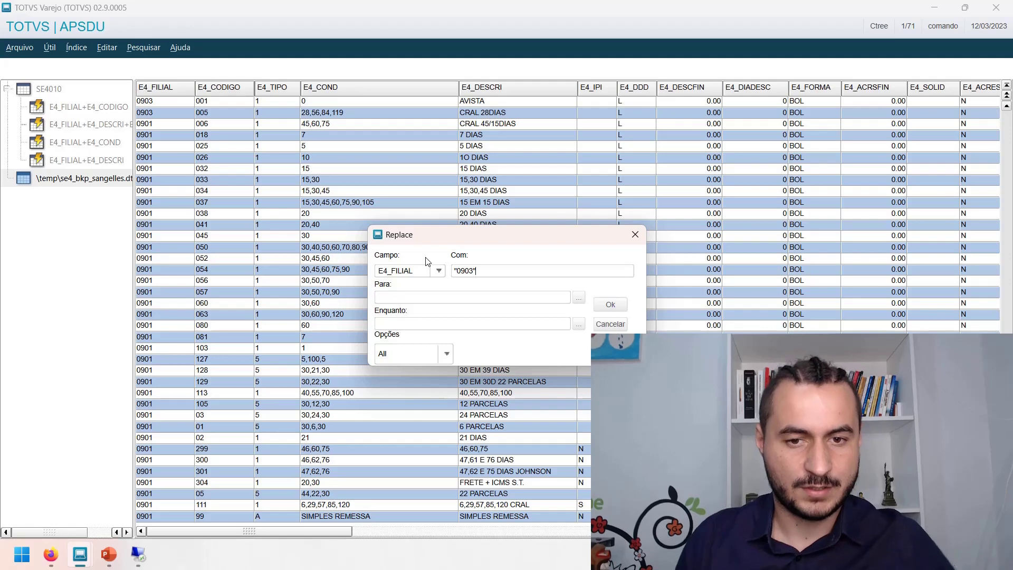
key("Tab")
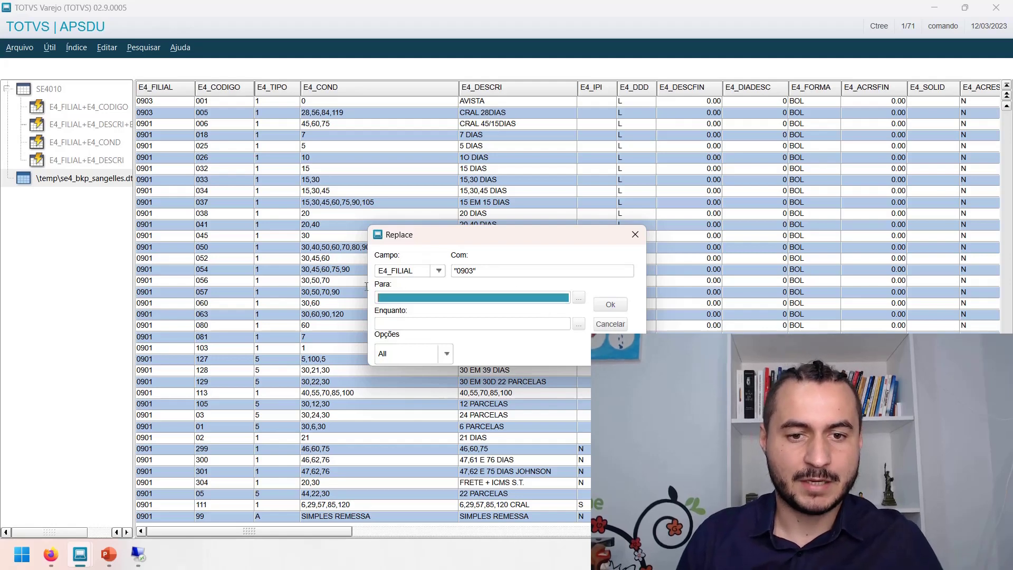
Step: Leave the replace conditions empty, keep the scope on All, and run the replacement on the backup table
left_click(579, 298)
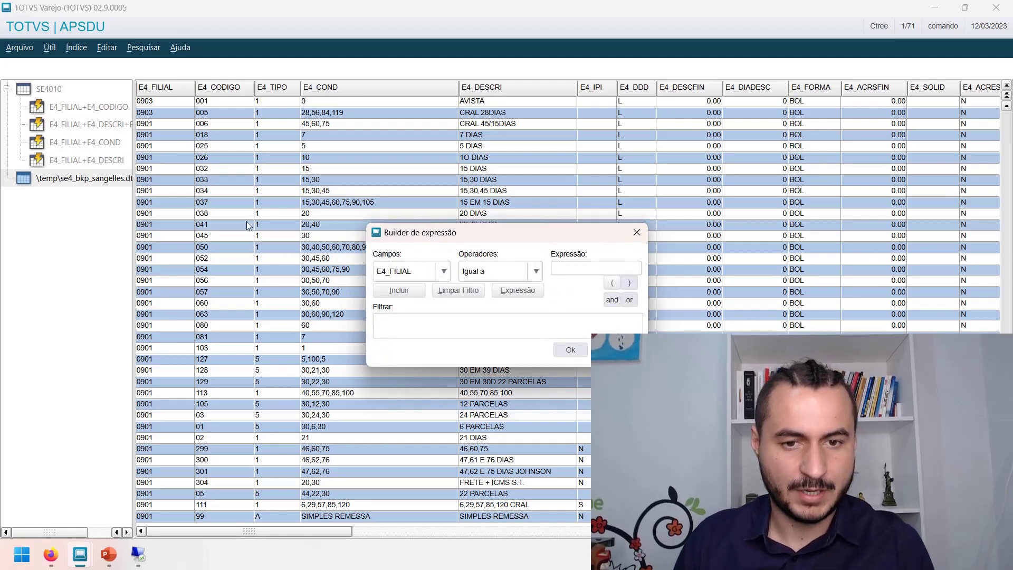
left_click(612, 350)
left_click_drag(567, 323, 338, 312)
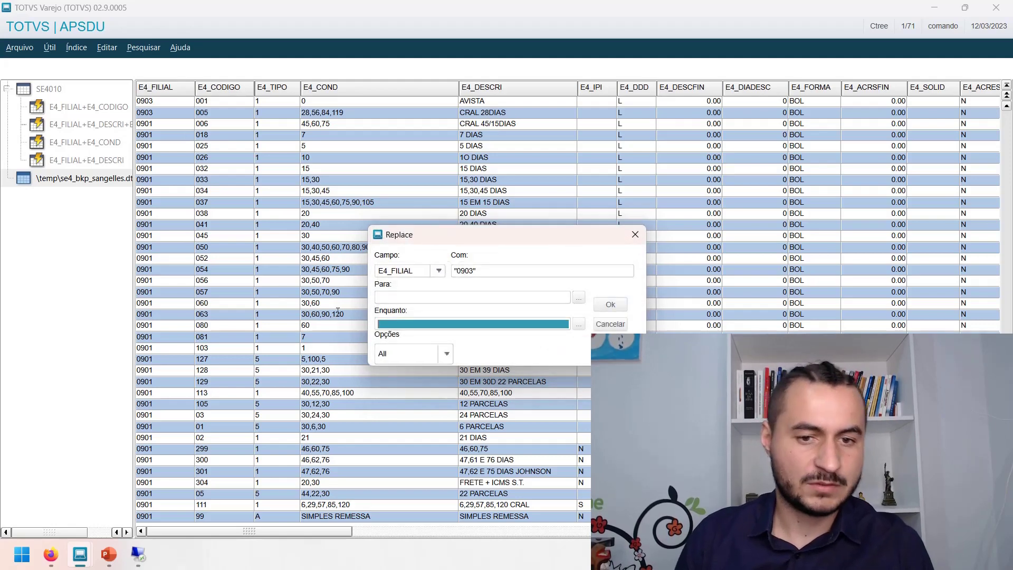
left_click(447, 354)
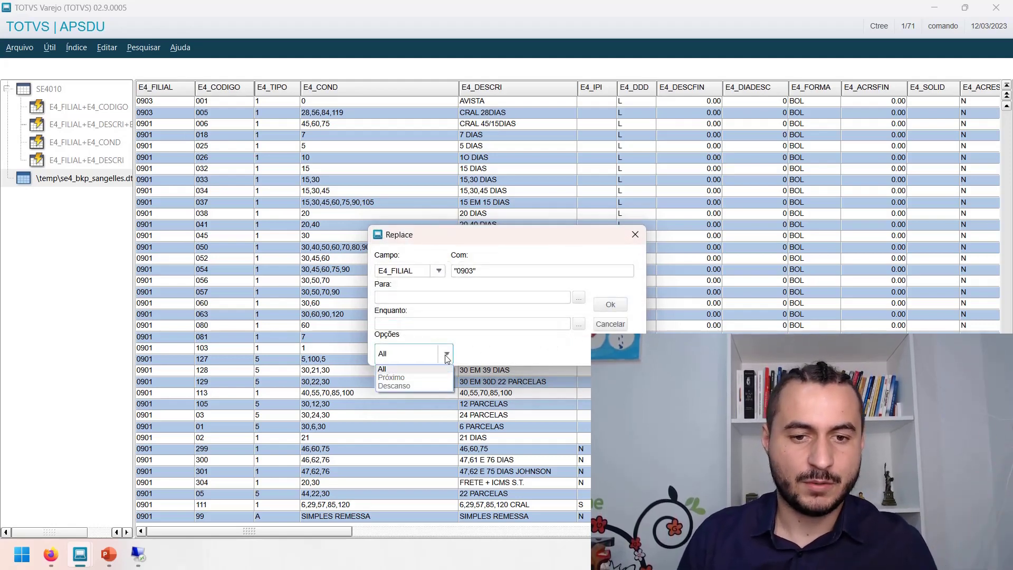
left_click(447, 354)
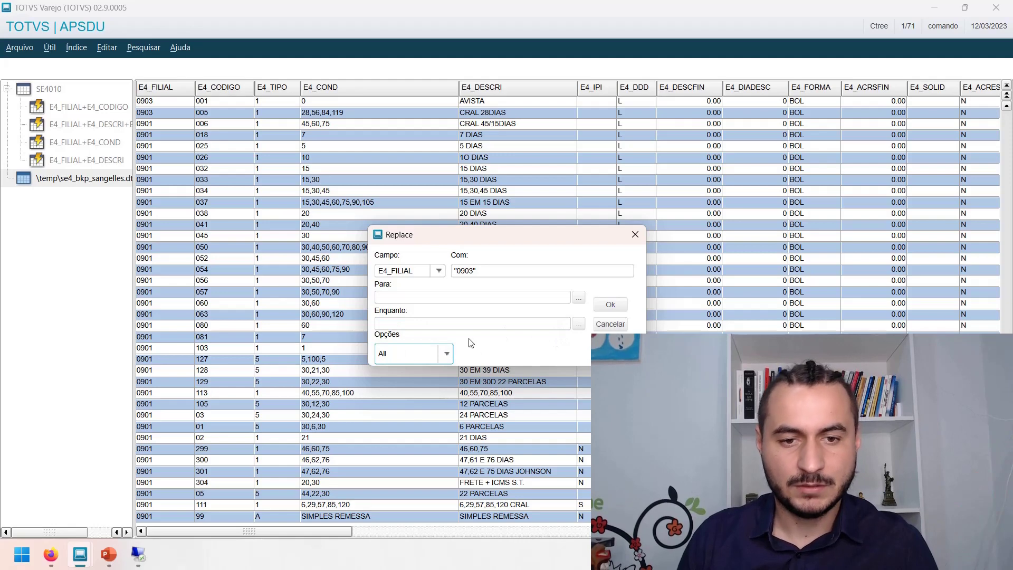
left_click(614, 305)
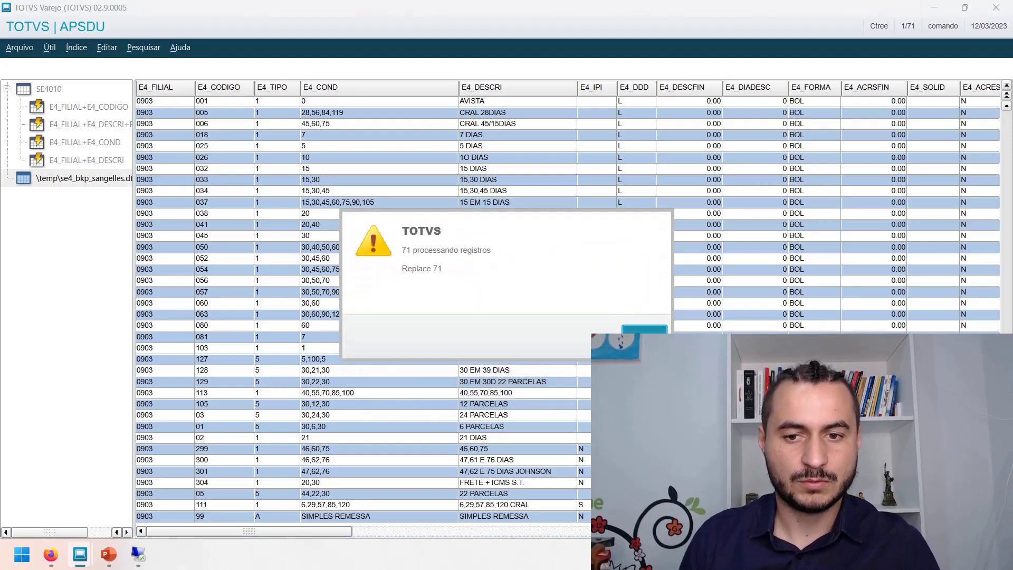
left_click(640, 337)
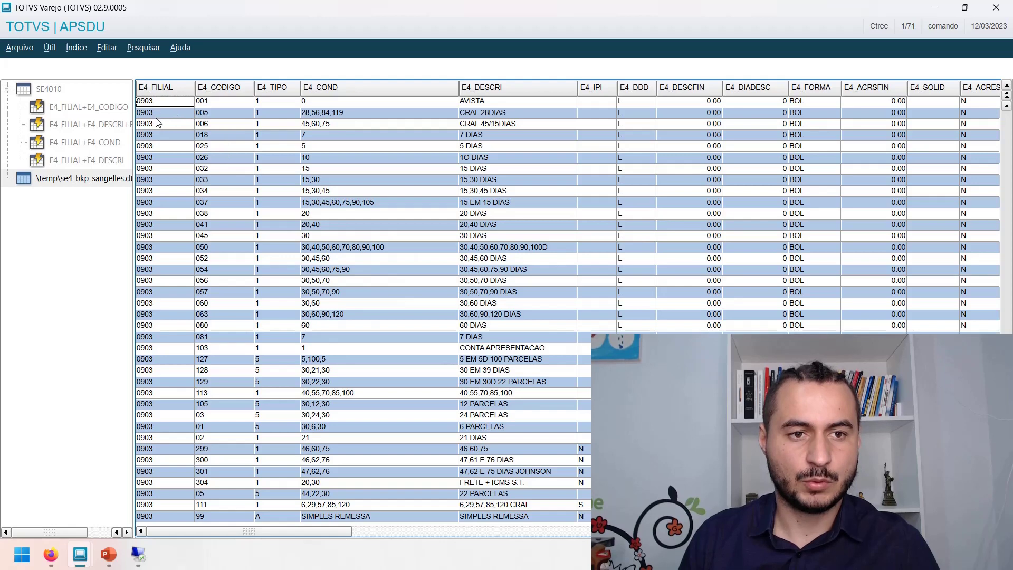
left_click(167, 168)
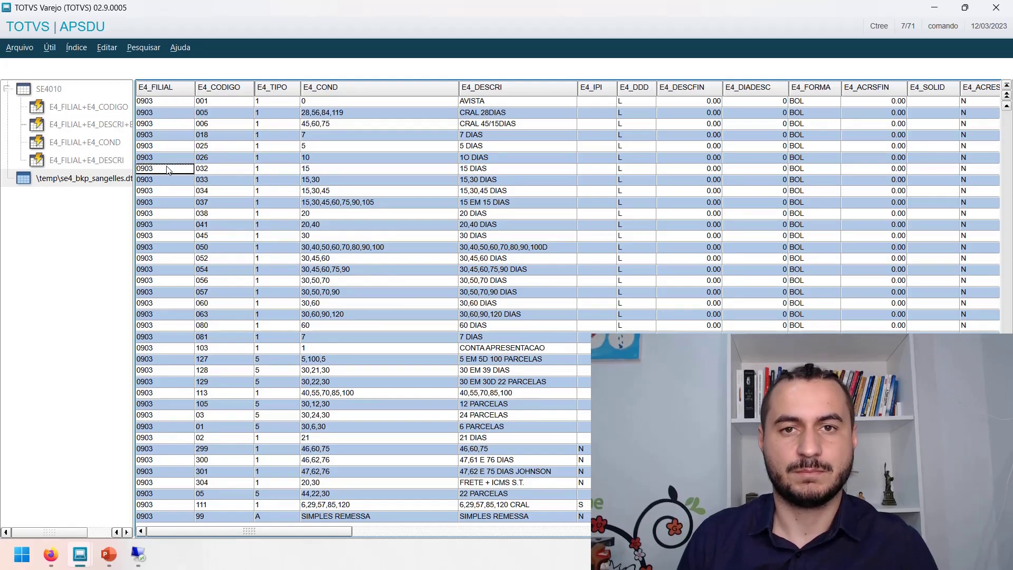
Step: Make the SE4010 table active and start an Append From operation on it
left_click(104, 183)
left_click(49, 90)
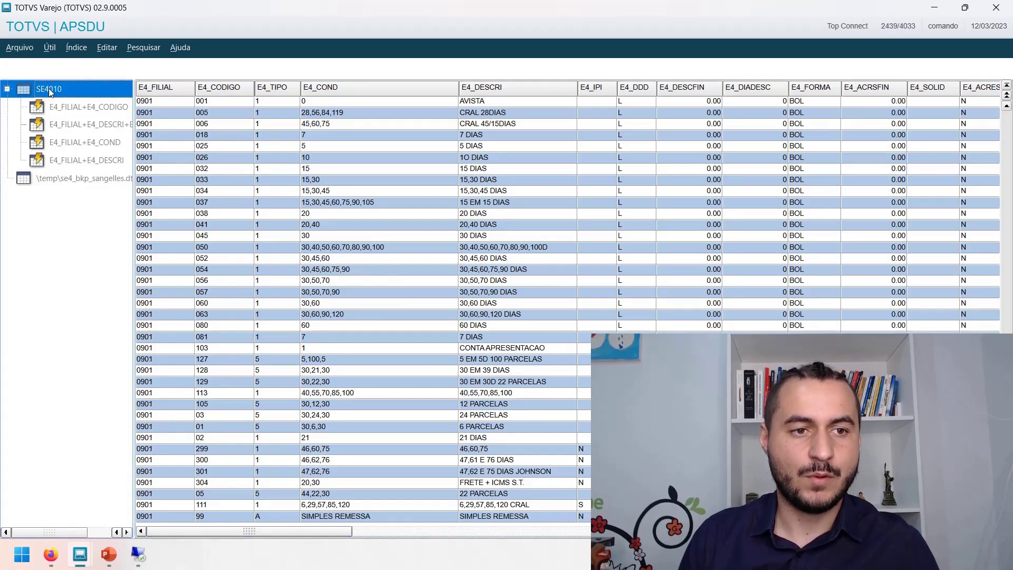
double_click(48, 89)
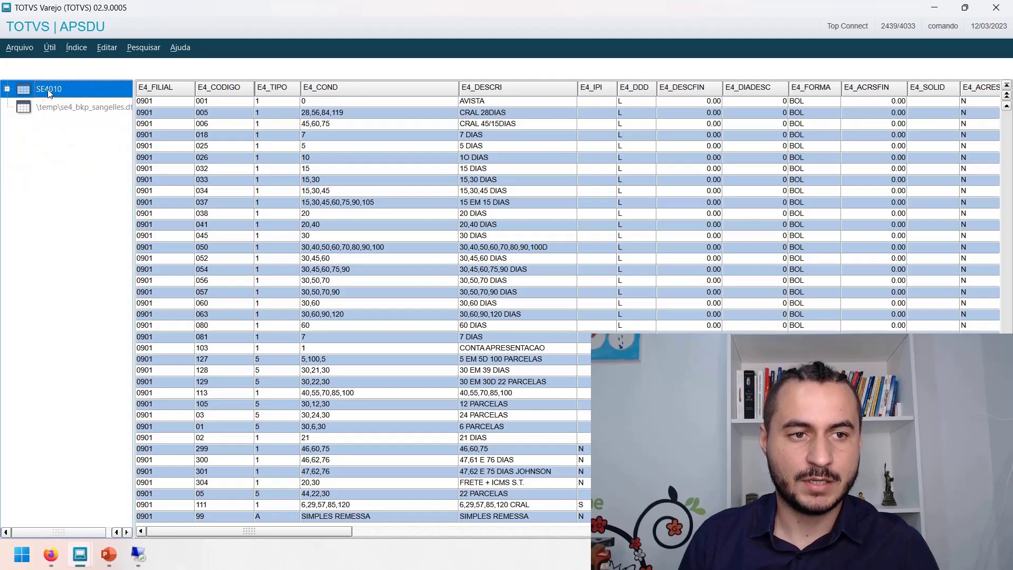
double_click(48, 90)
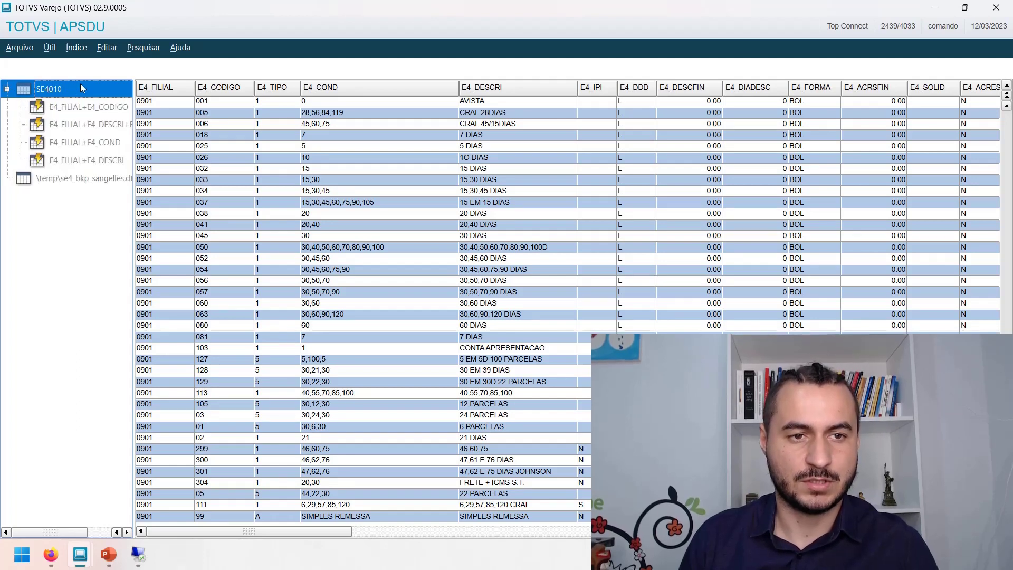
left_click(49, 48)
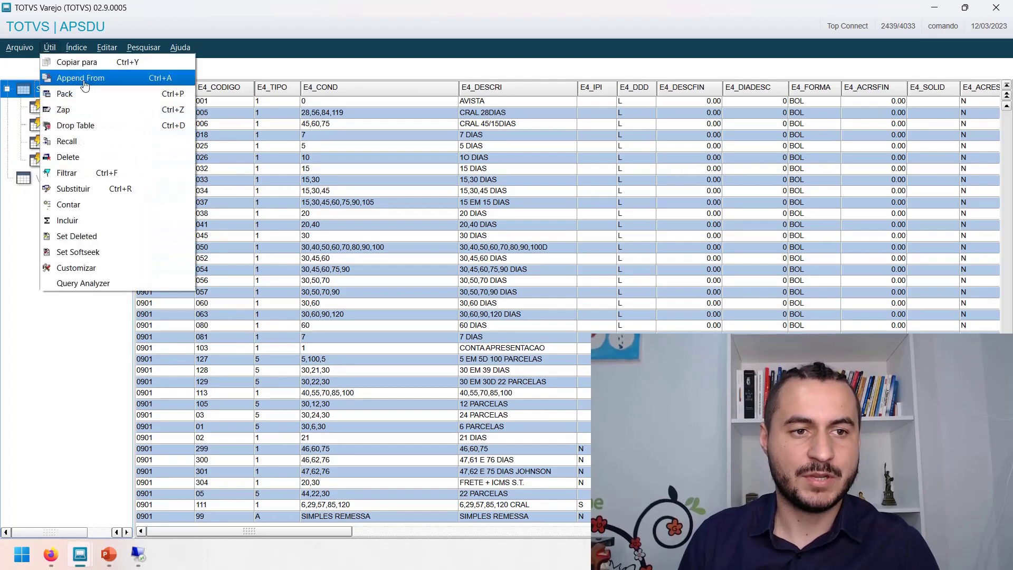
left_click(84, 78)
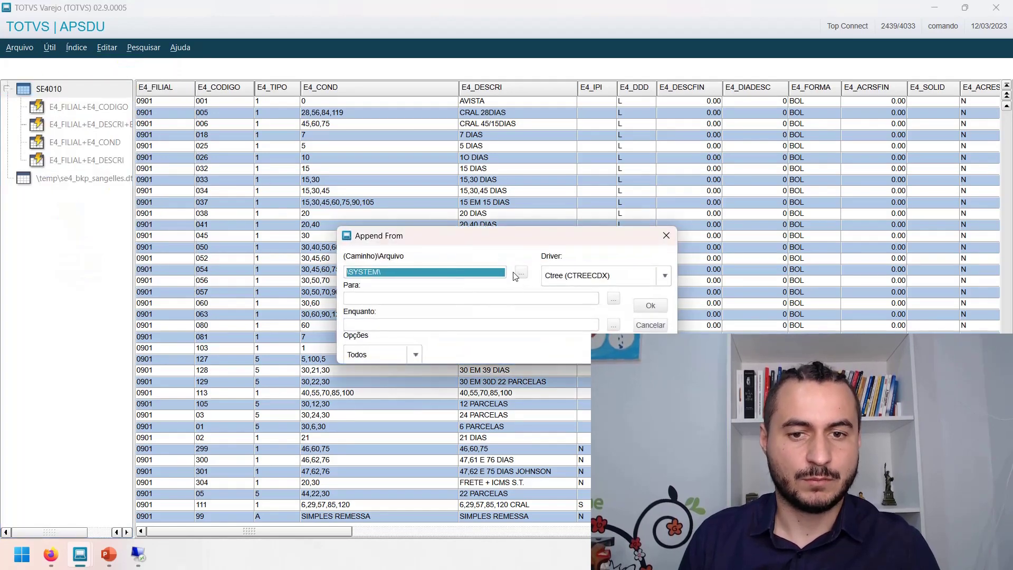
Step: Append all records from the newest SE4 backup file in the server's Temp folder to SE4010, using the Ctree (CTREECDX) driver
left_click(521, 272)
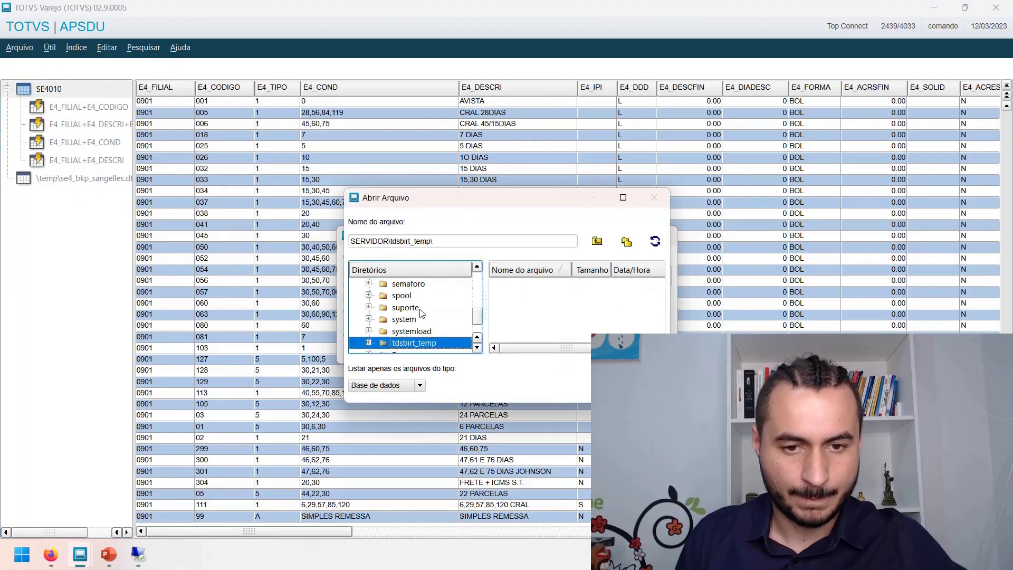
key("t")
left_click(631, 270)
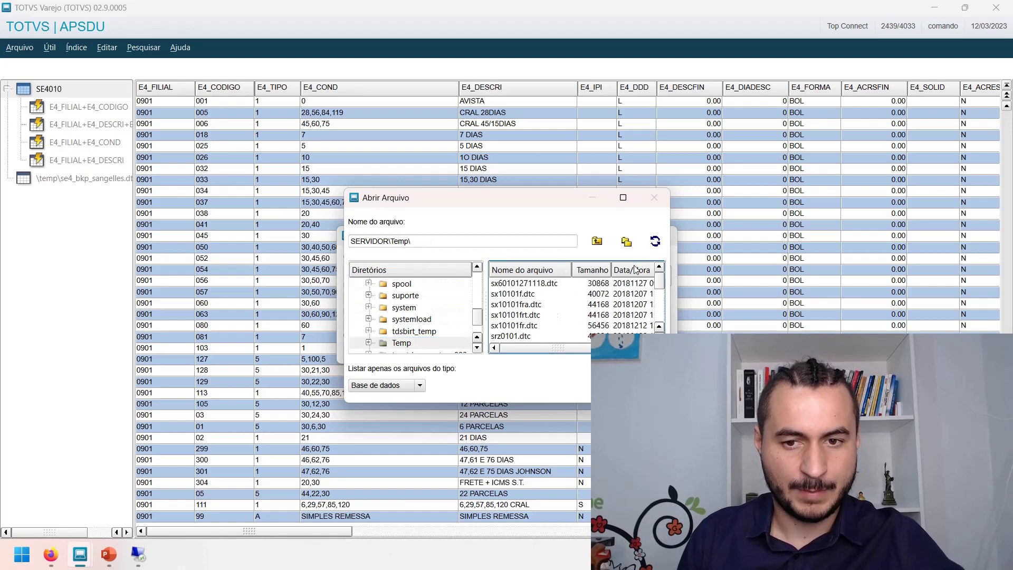
left_click(637, 270)
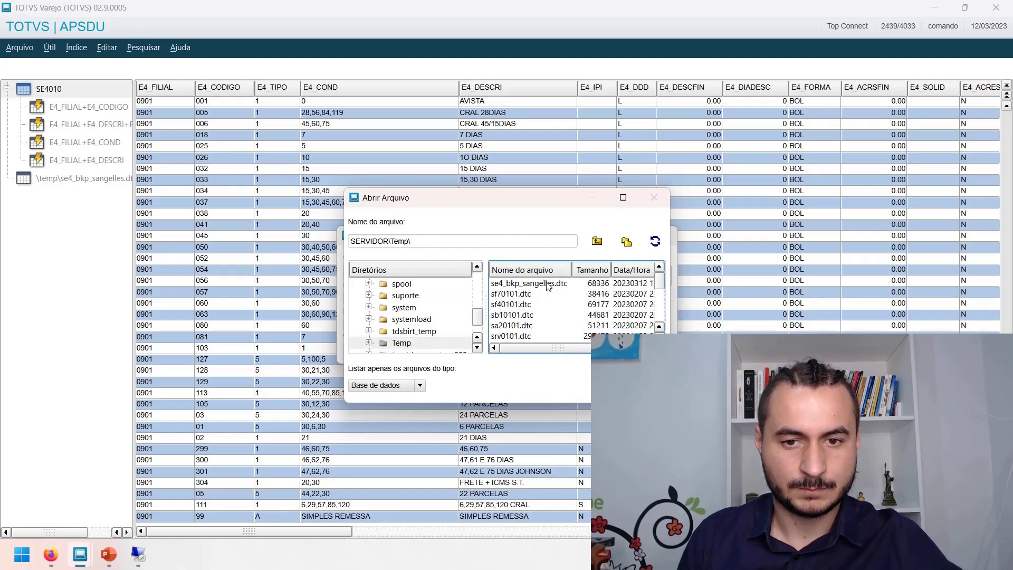
double_click(551, 283)
left_click(651, 305)
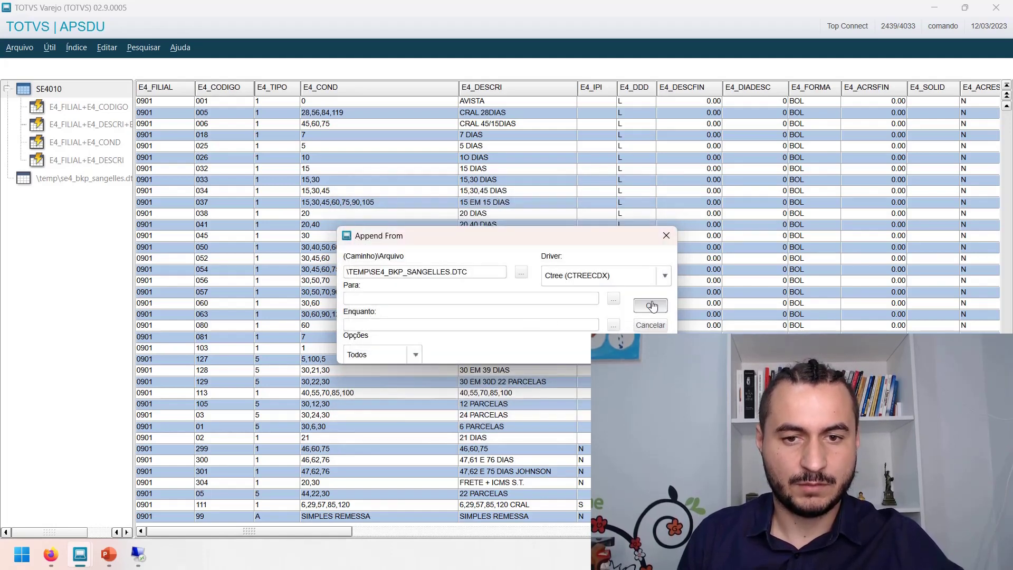
left_click(640, 331)
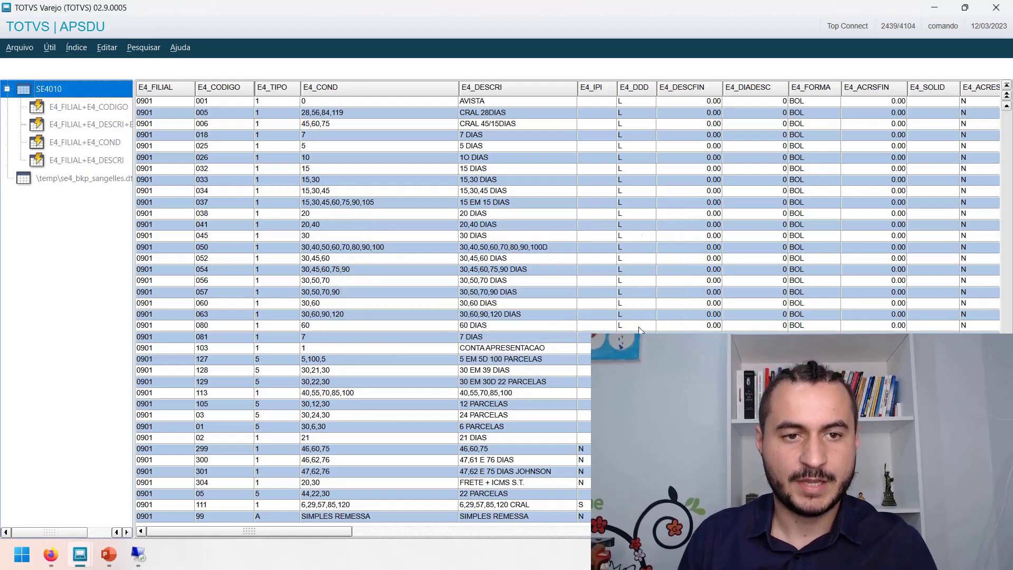
Step: Filter SE4010 to records with E4_FILIAL equal to 0903 and check the listed payment conditions
key("ctrl+f")
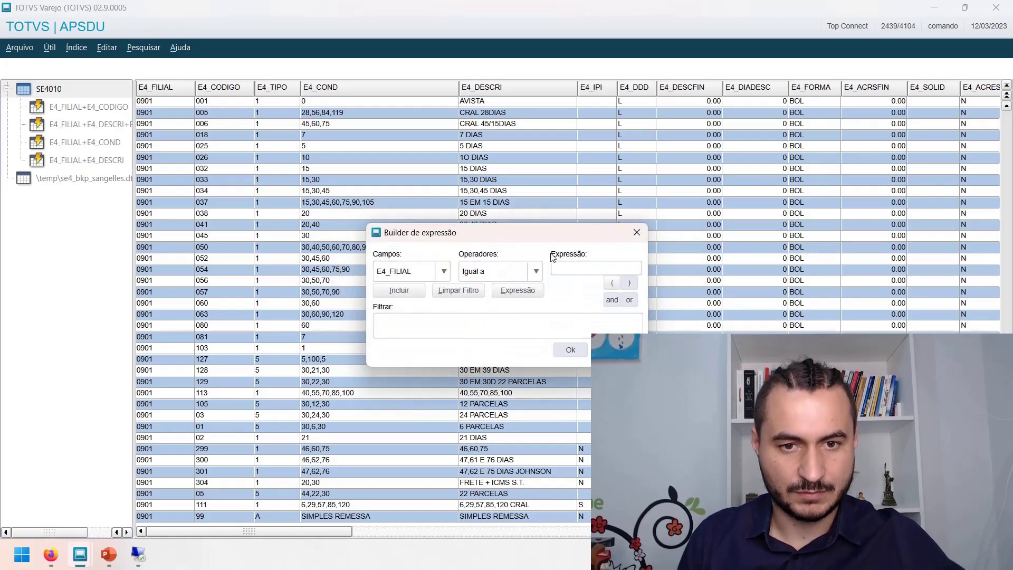
left_click(586, 273)
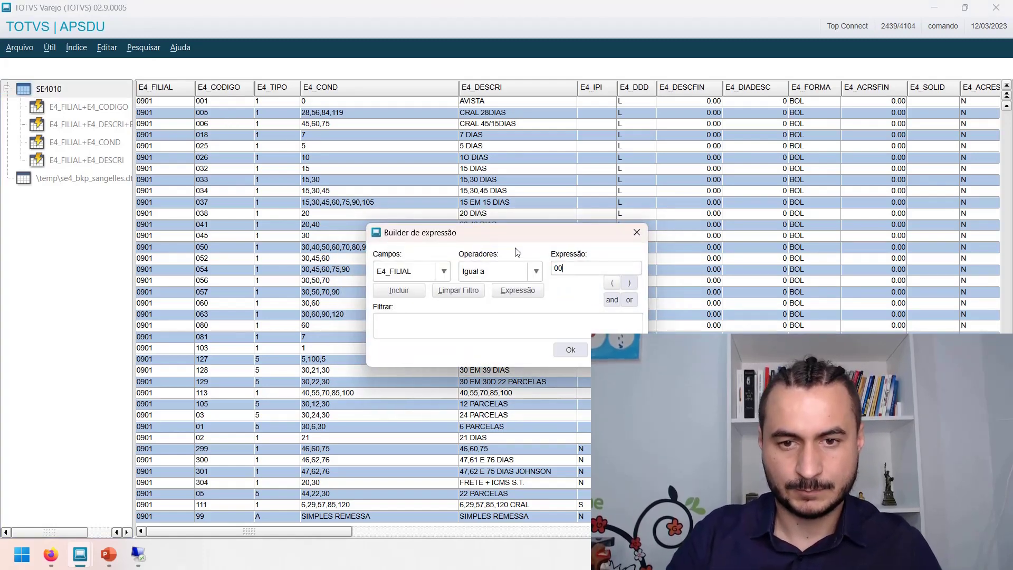
type("0903")
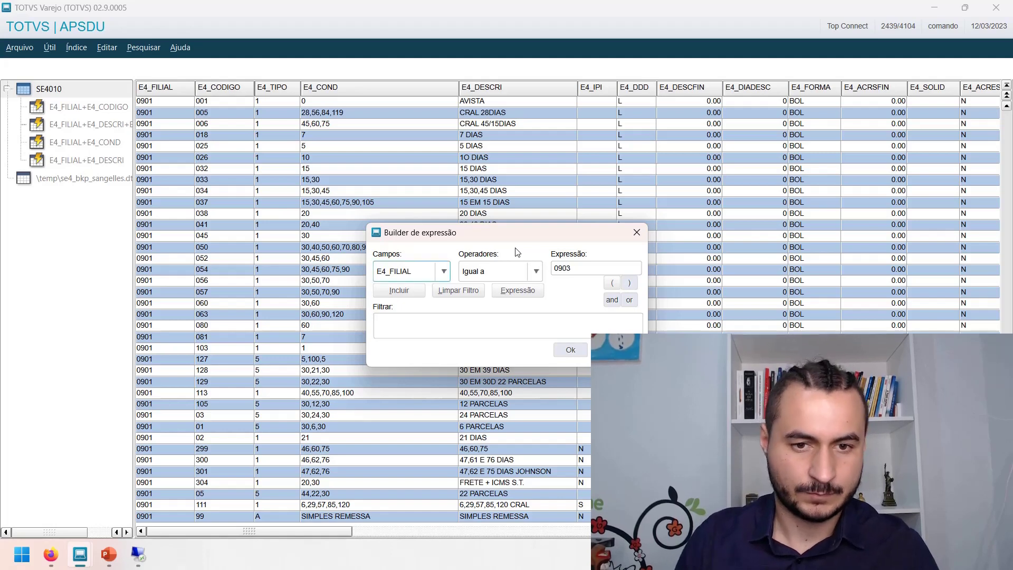
left_click(400, 290)
left_click(570, 350)
left_click(191, 106)
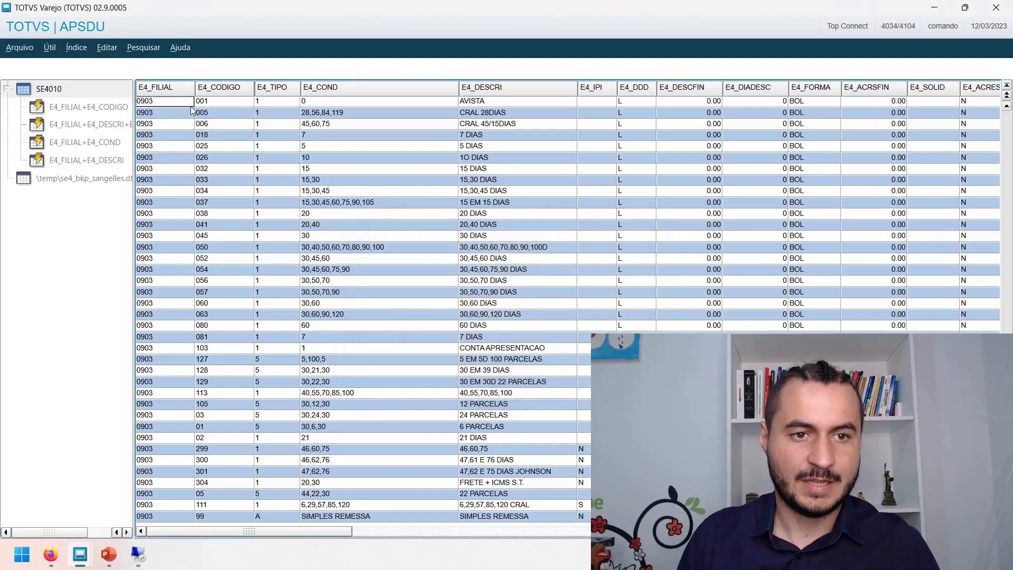
left_click(192, 131)
left_click(185, 156)
Step: Switch to the Faturamento window and create a payment conditions filter for Filial equal to 0903
mouse_move(98, 557)
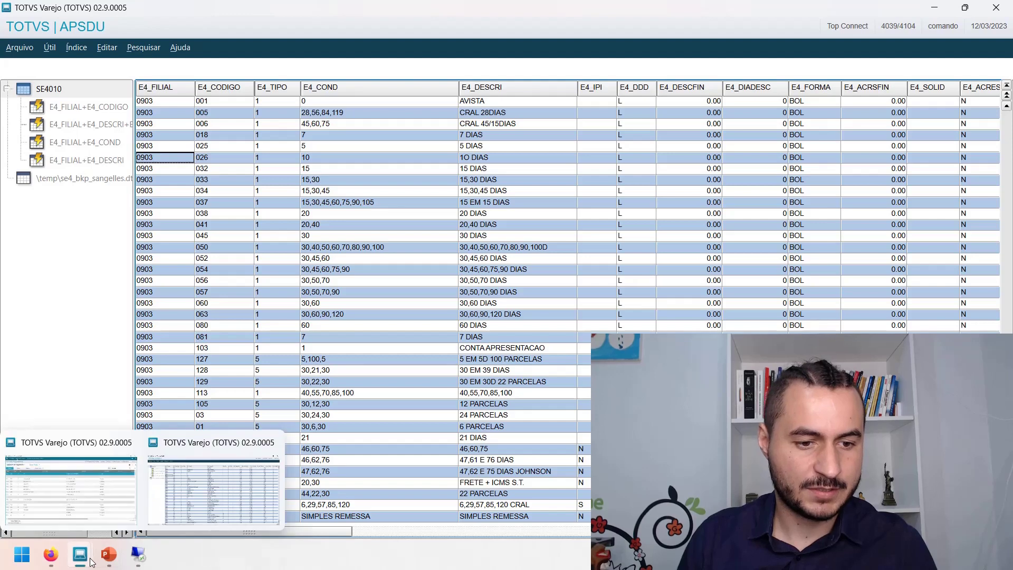
left_click(69, 485)
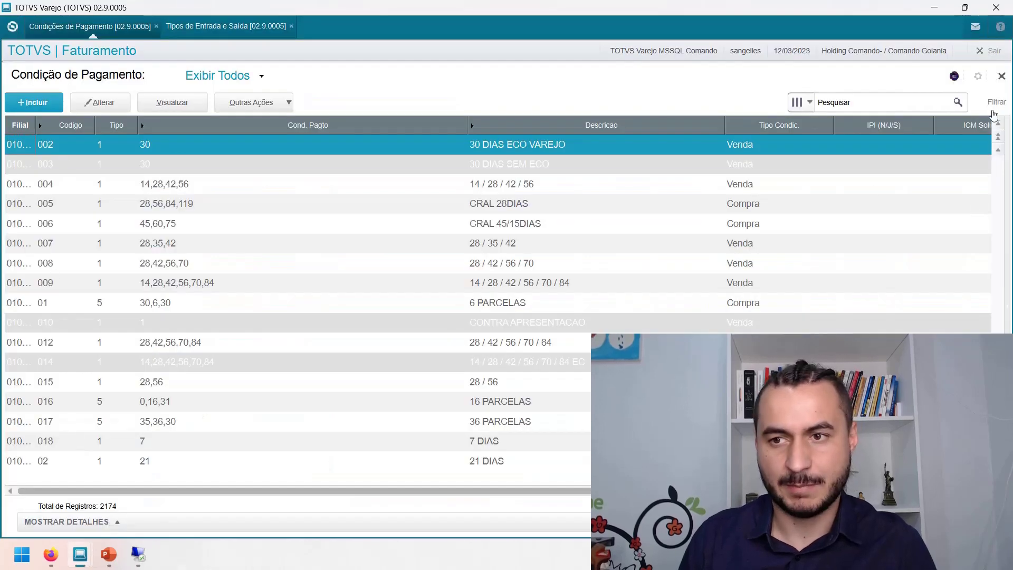
left_click(997, 102)
left_click(661, 185)
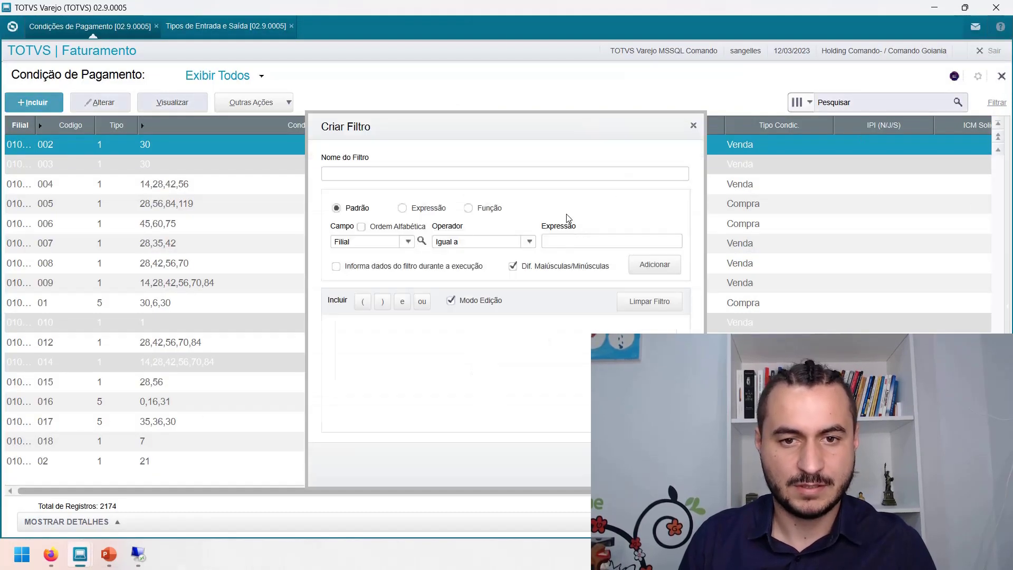
left_click(593, 238)
type("0903")
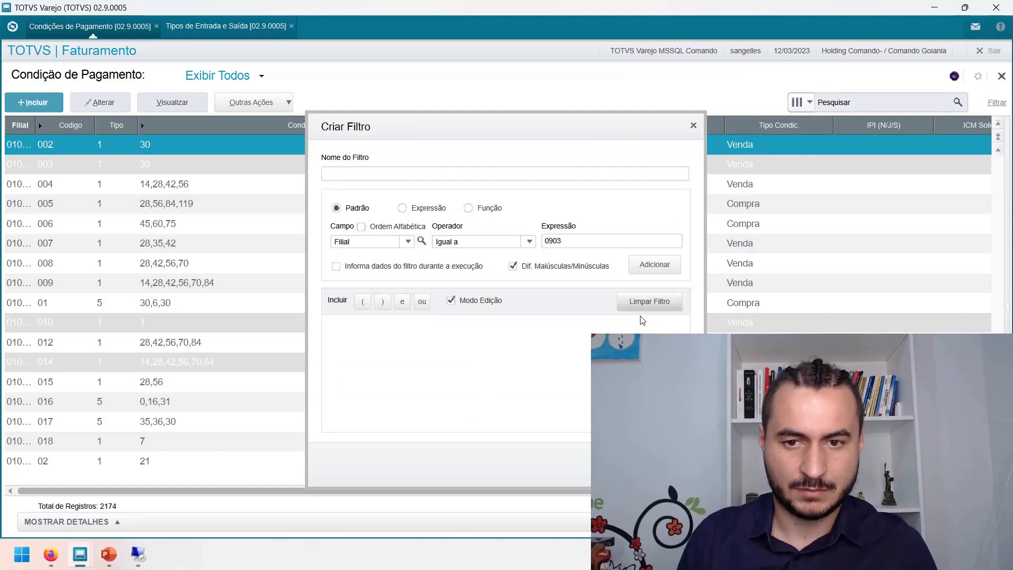
left_click(655, 264)
left_click(665, 465)
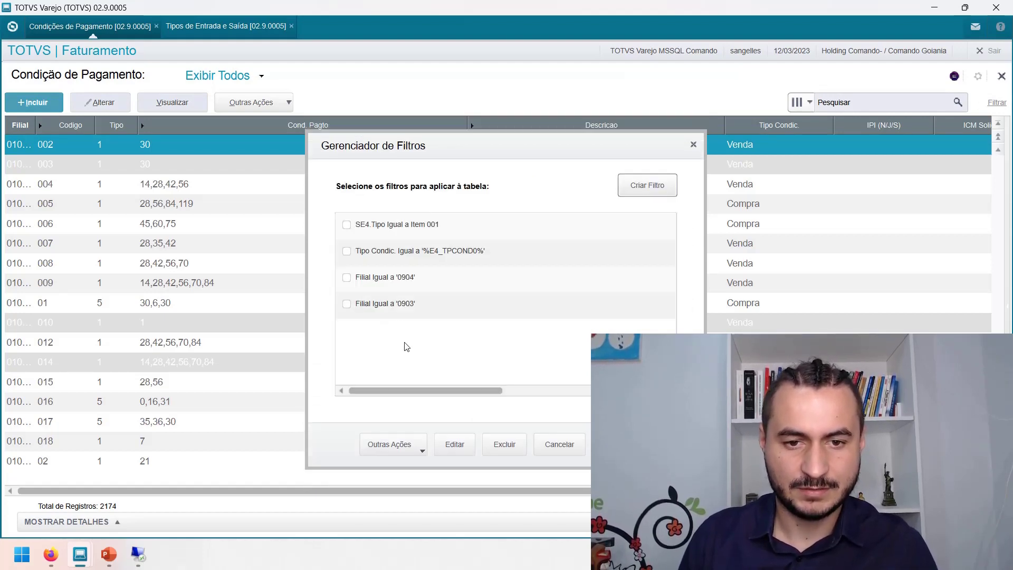
Step: Apply the Filial 0903 filter to the payment conditions list and widen the Filial column
left_click(405, 305)
left_click(635, 445)
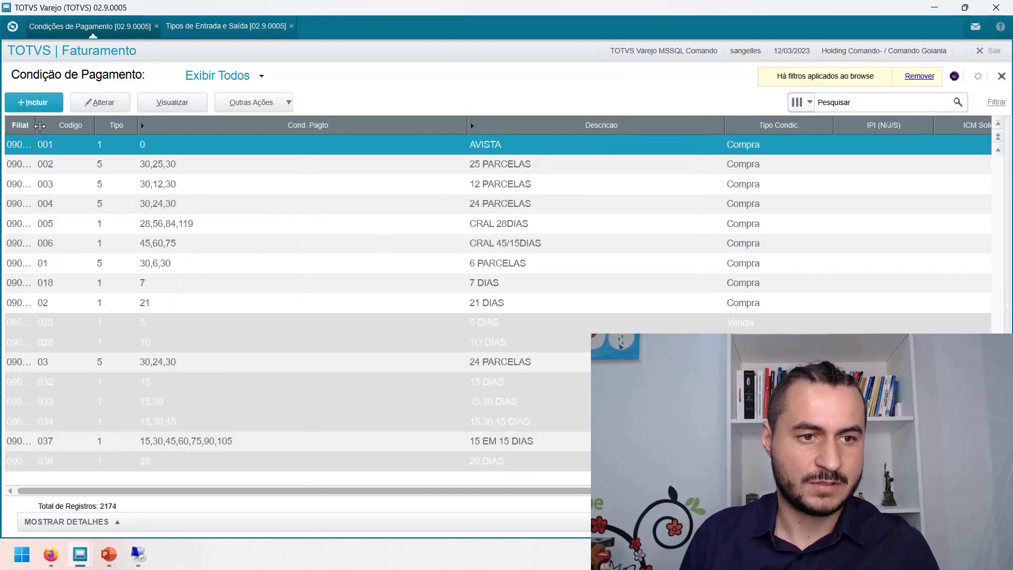
left_click_drag(40, 126, 53, 126)
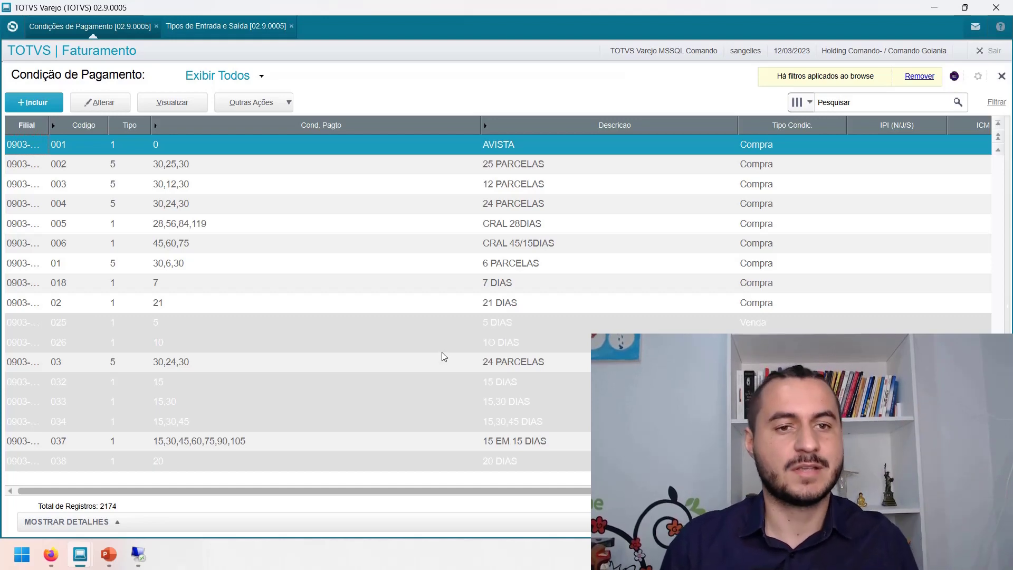
Step: Switch back to the APSDU window with the SE4010 table
mouse_move(79, 554)
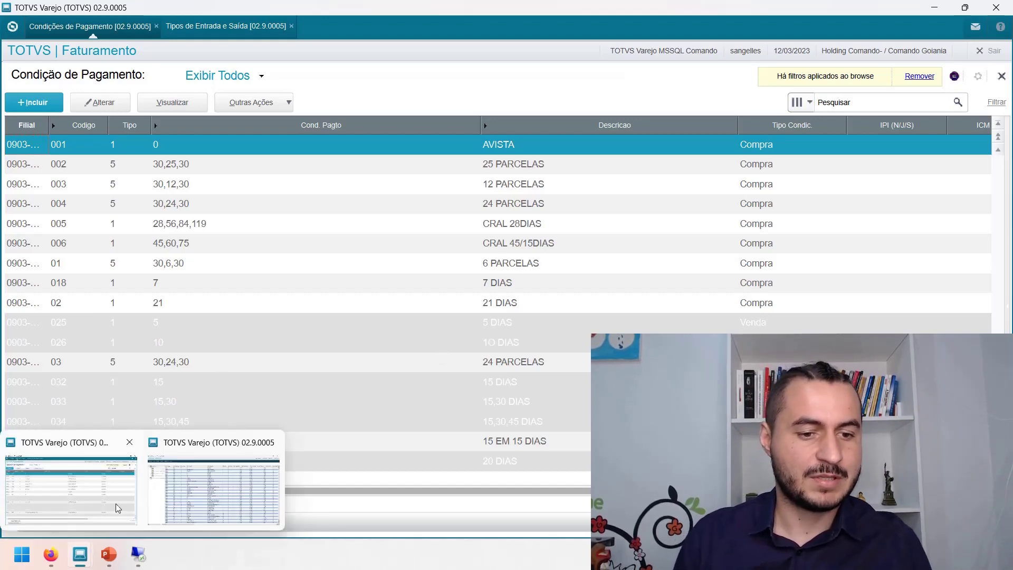
left_click(211, 486)
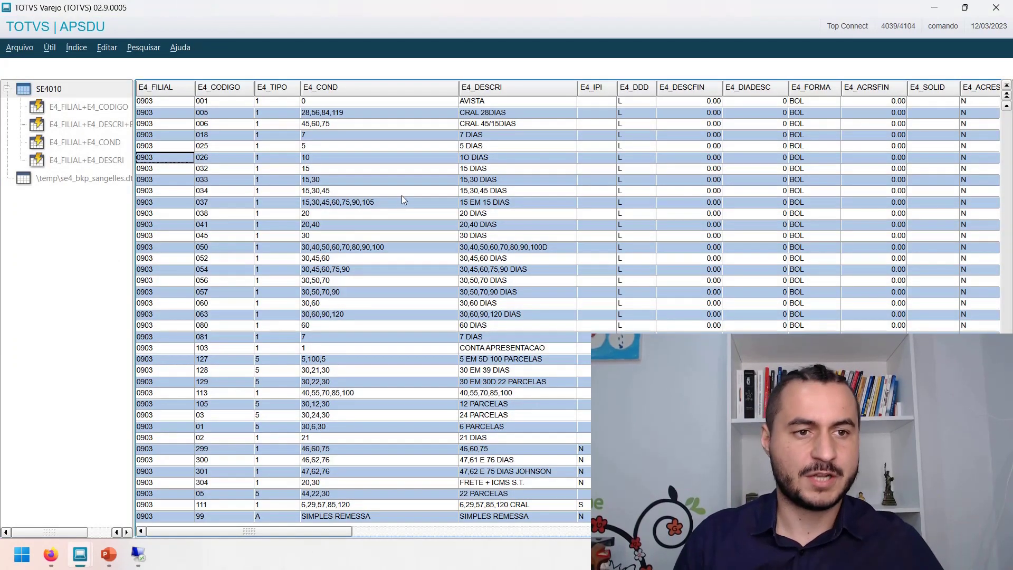
Step: Move through the cells of the listed 0903 records and open the E4_COND value of payment condition 038 for editing
left_click(51, 88)
left_click(198, 143)
left_click(247, 189)
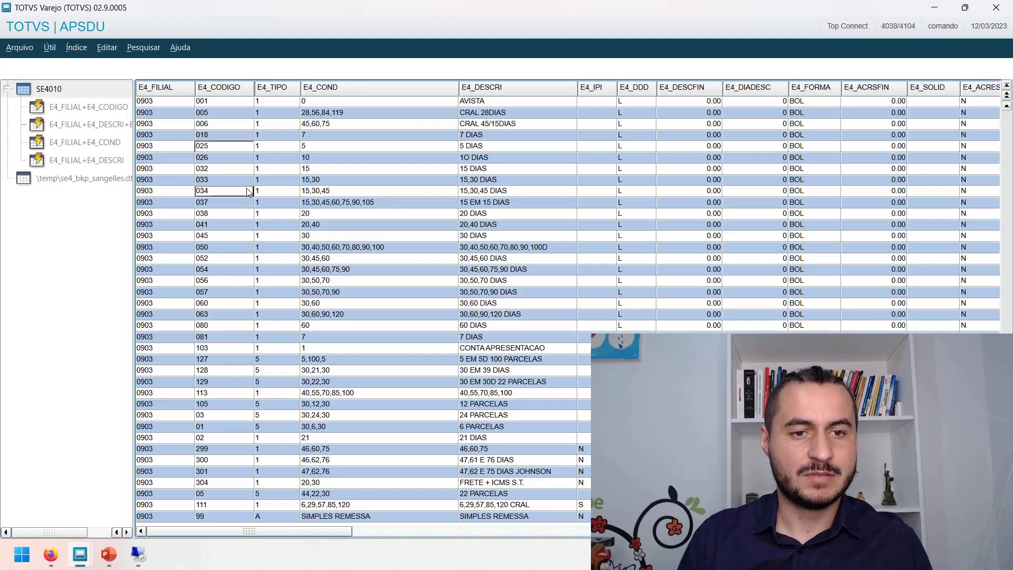
key("Right")
key("Right")
key("Right")
key("Right")
key("Down")
key("Down")
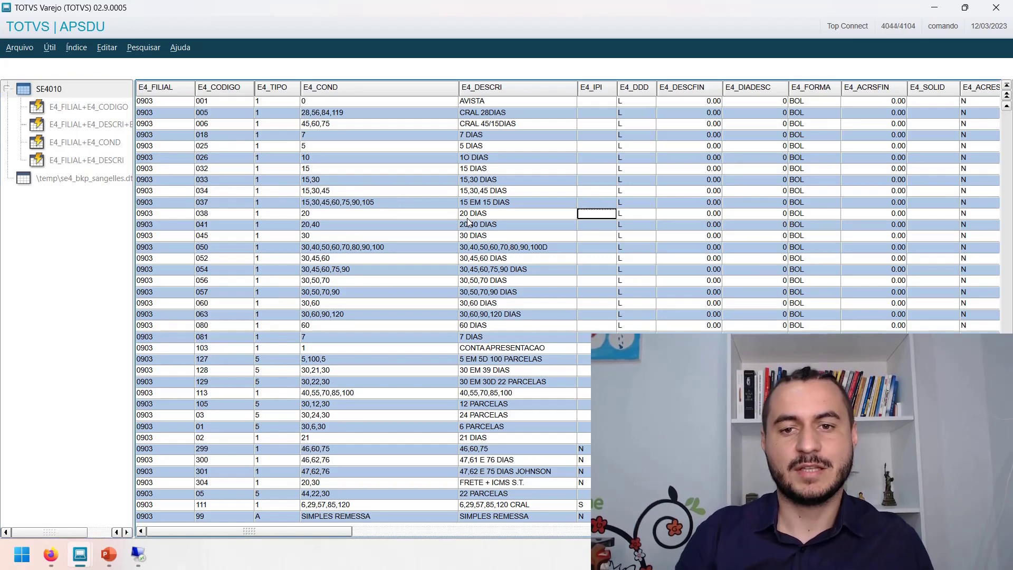
key("Left")
key("Left")
key("Left")
key("Left")
key("Right")
key("Right")
key("Return")
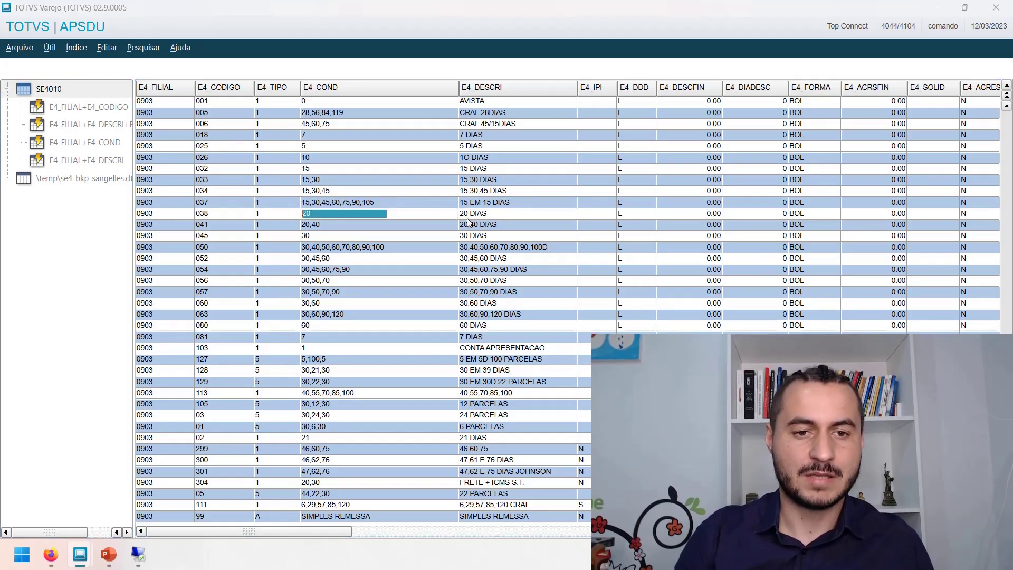
key("Right")
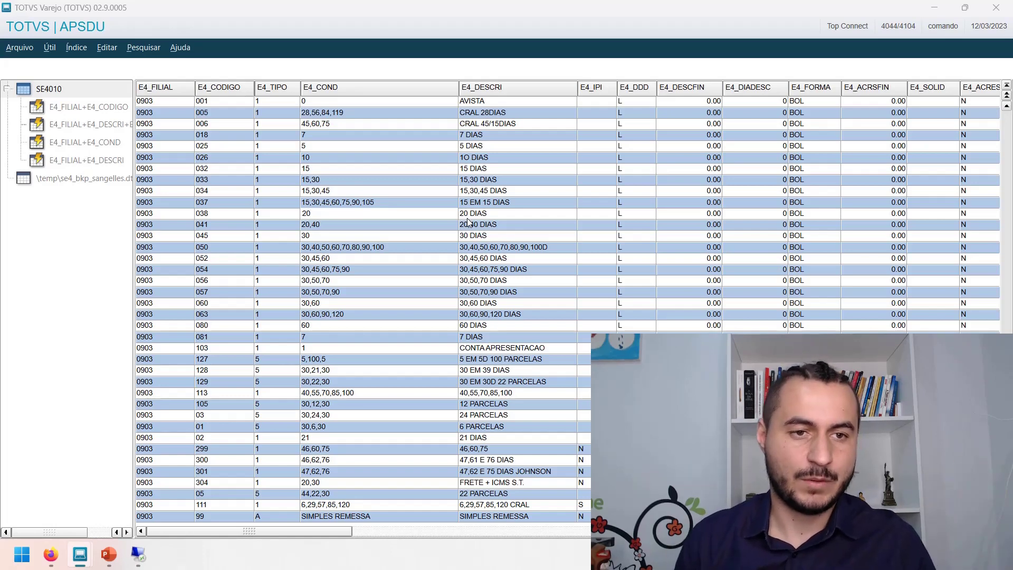
key("Return")
Step: Set the E4_FILIAL value of payment condition 038 to 0909 in the SE4010 table
key("Left")
key("Left")
key("Left")
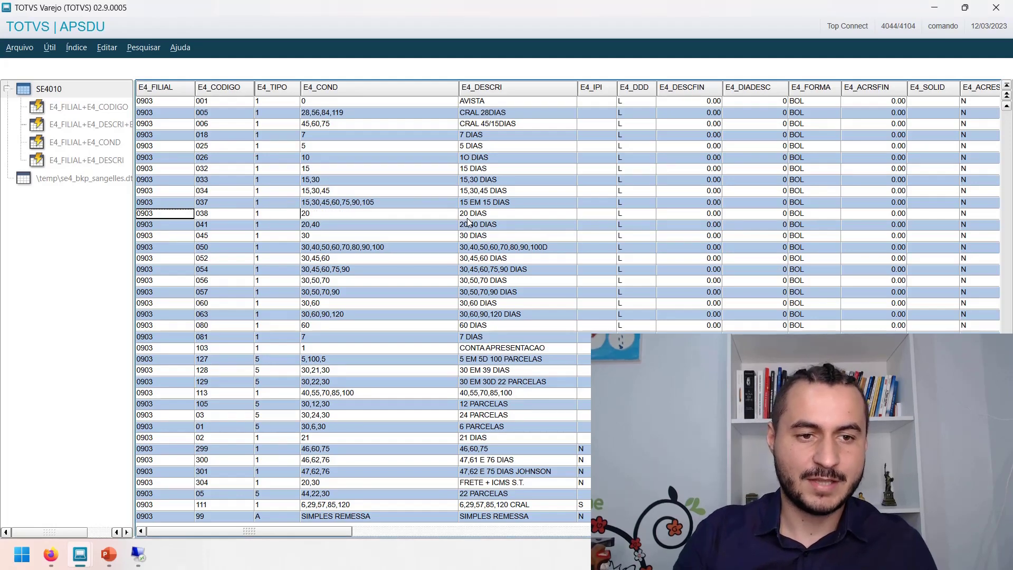
type("09")
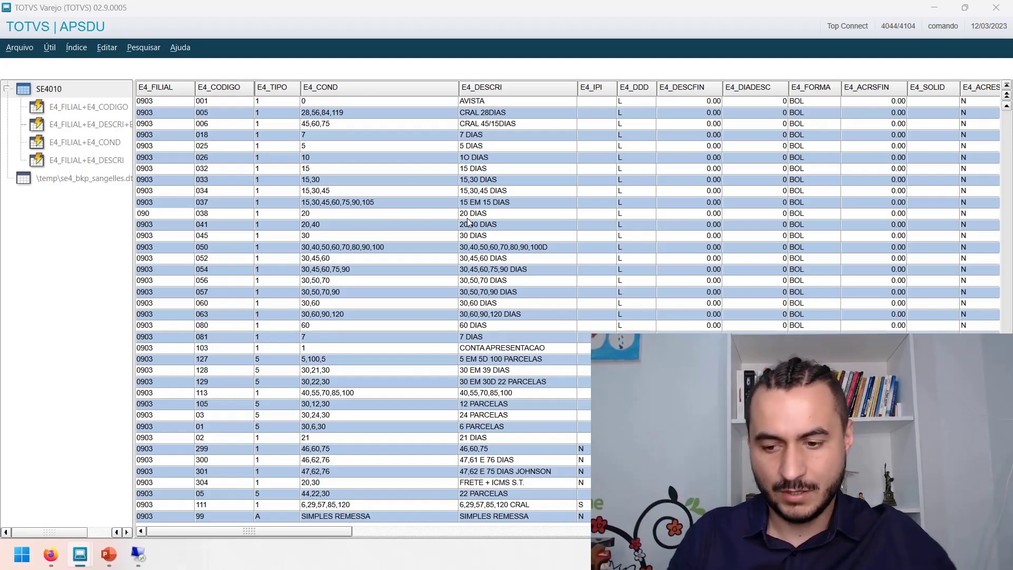
key("Return")
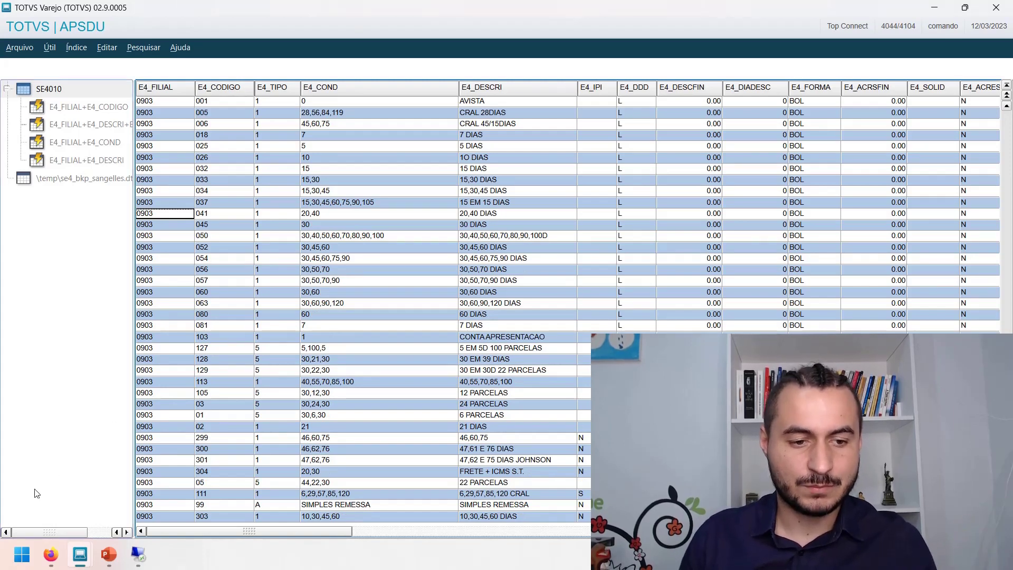
left_click(208, 216)
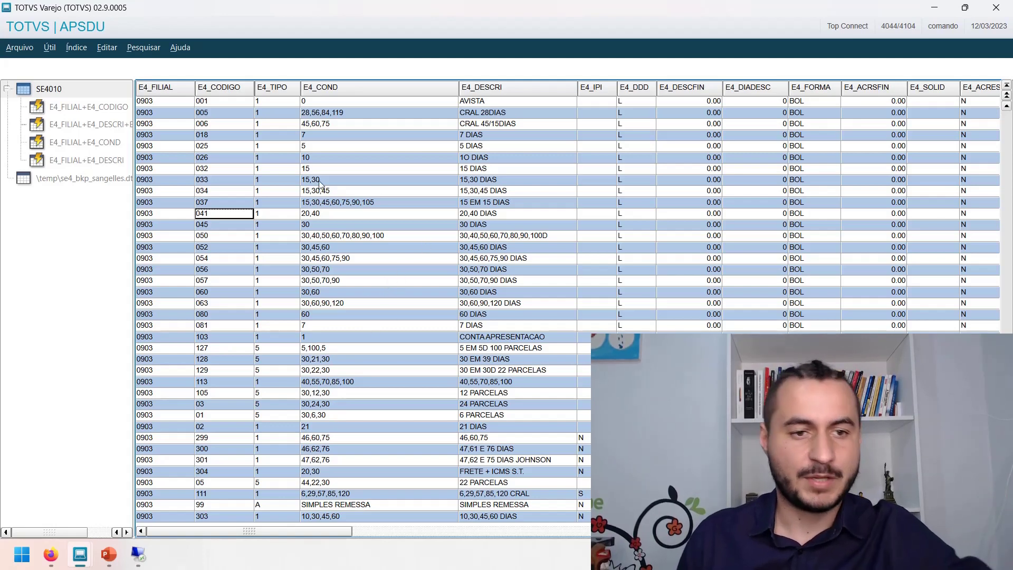
left_click(154, 225)
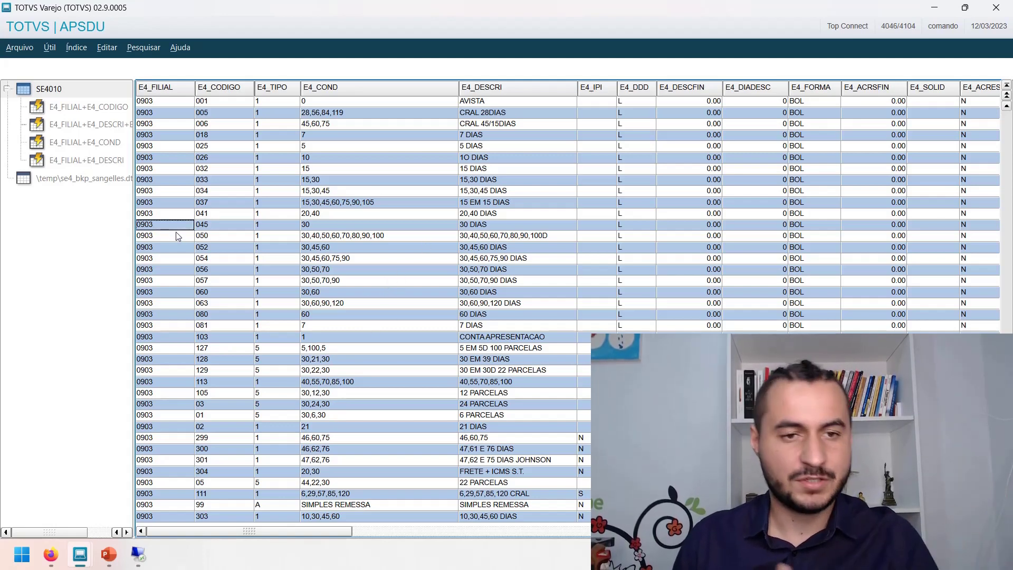
Step: Filter the SE4010 table to records with E4_FILIAL equal to 0909
key("ctrl+f")
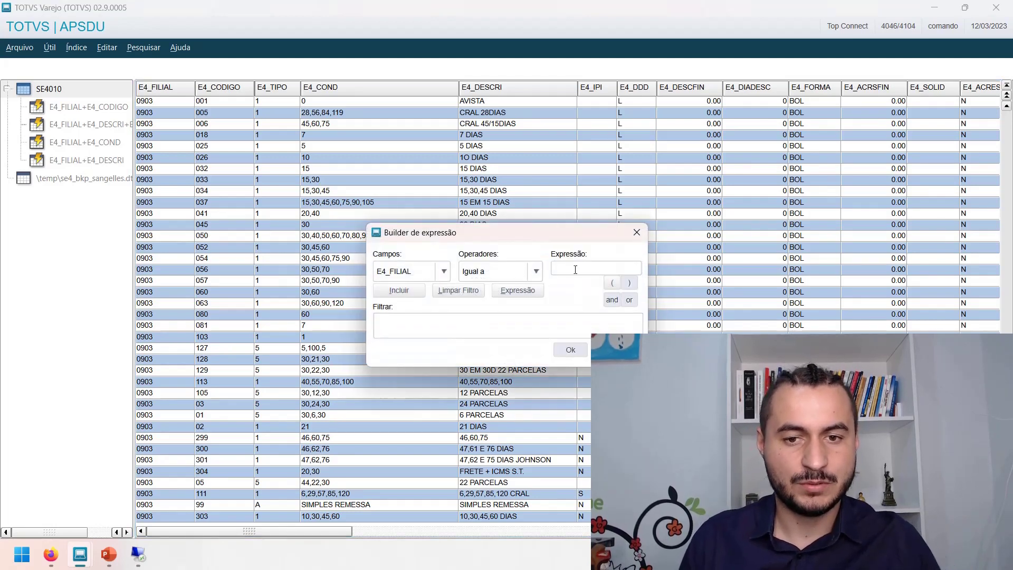
left_click(575, 270)
type("0909")
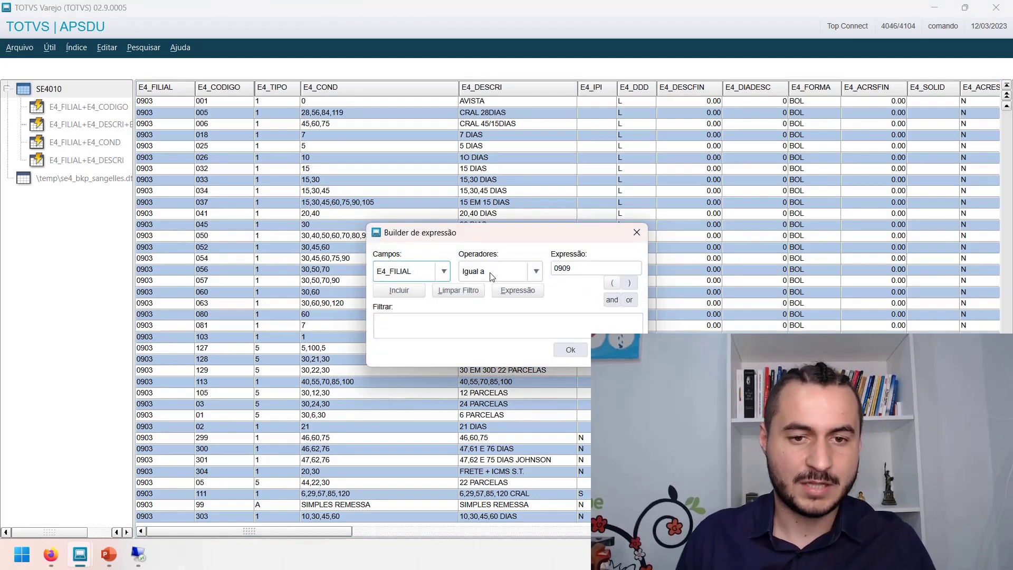
left_click(399, 290)
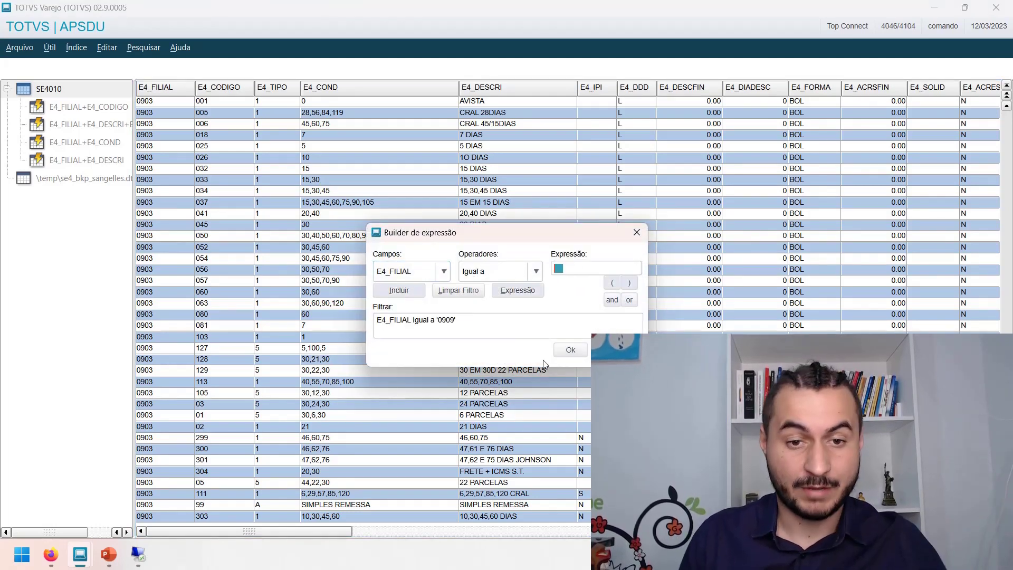
left_click(576, 350)
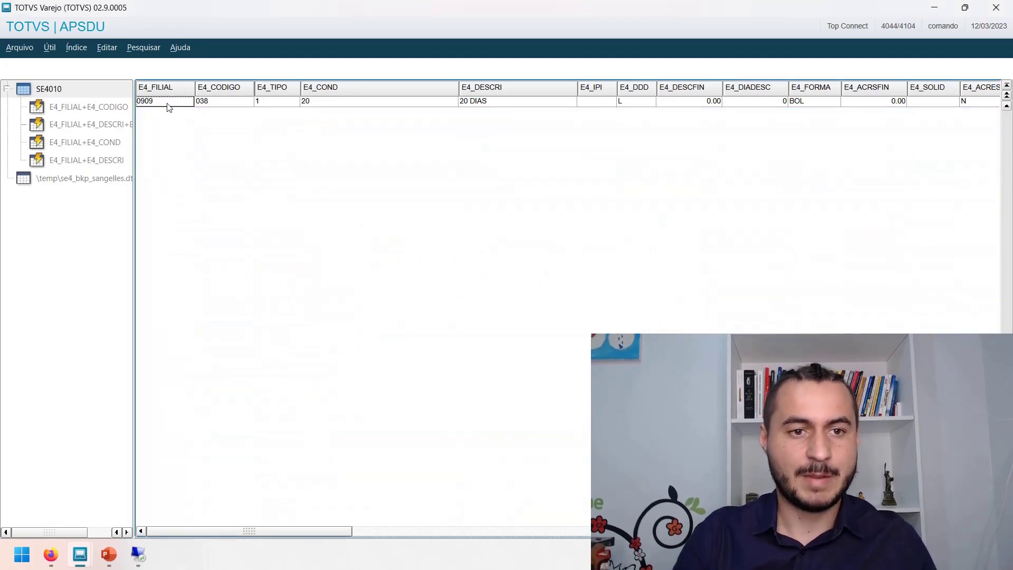
key("Right")
Step: Switch to the Faturamento window and create a payment conditions filter for Filial equal to 0909
mouse_move(76, 566)
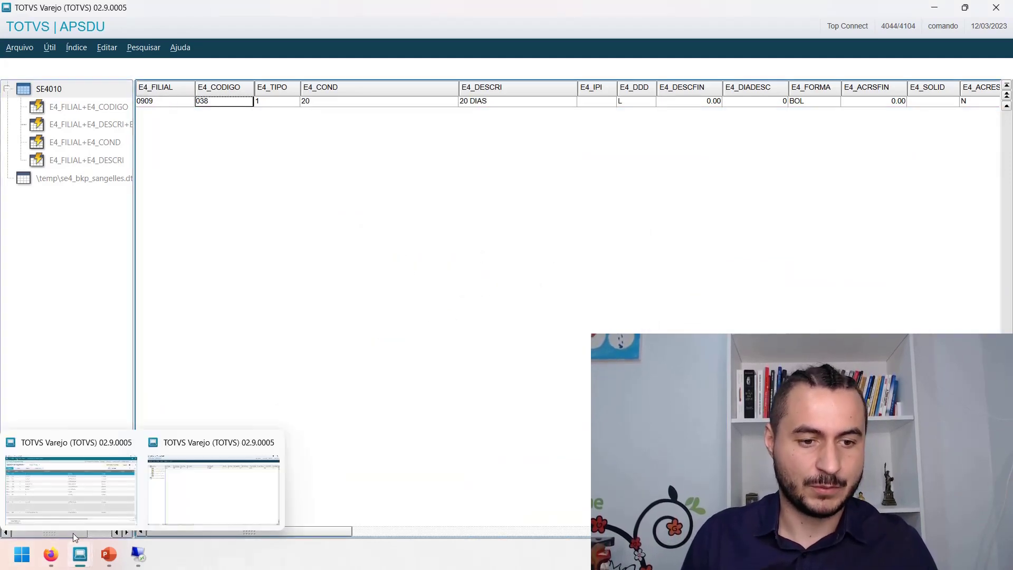
left_click(68, 475)
left_click(997, 104)
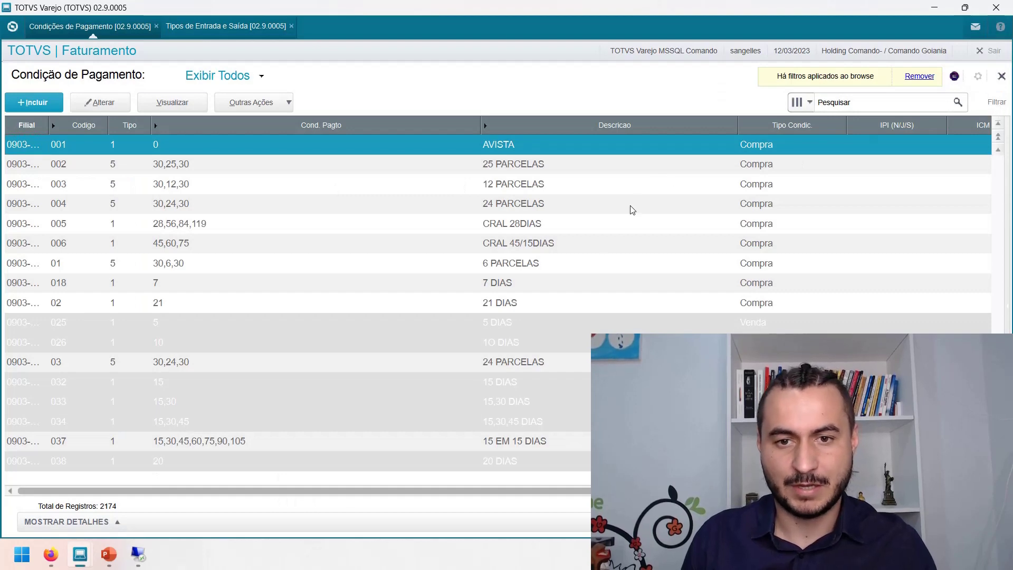
left_click(657, 186)
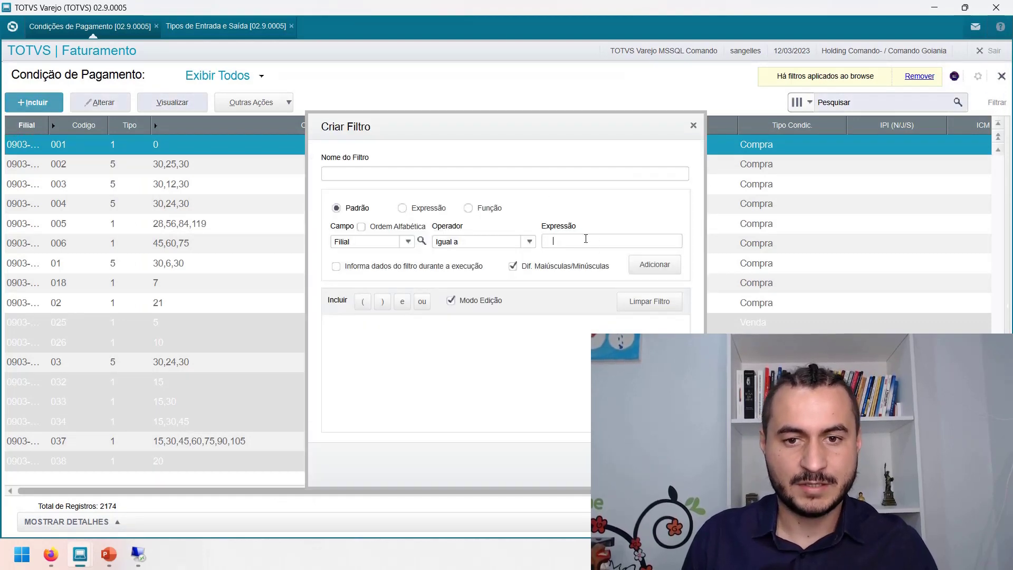
type("0909")
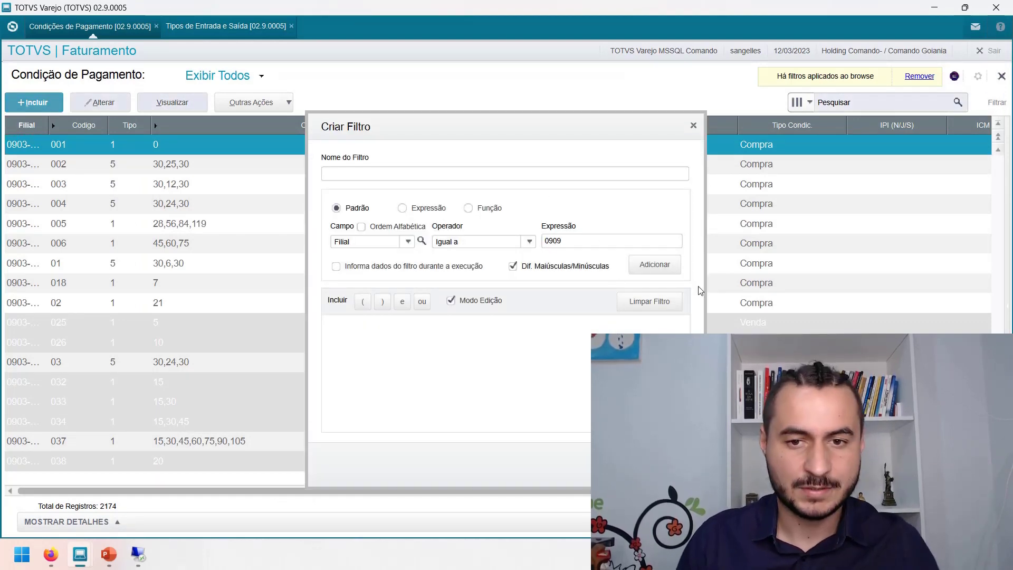
left_click(655, 266)
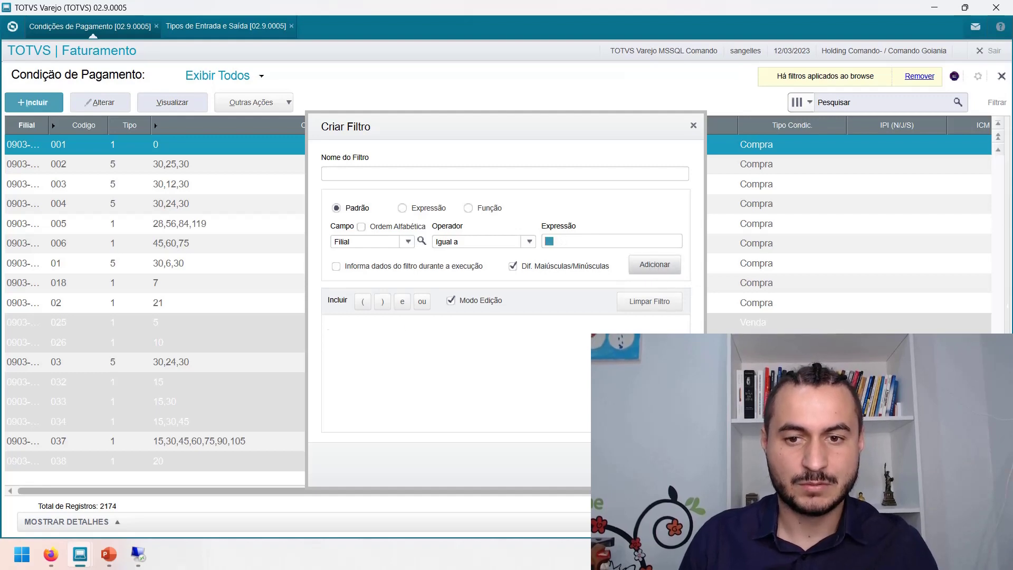
left_click(666, 465)
Step: Deselect the Filial 0903 filter and apply the Filial 0909 filter to the payment conditions list
left_click(392, 309)
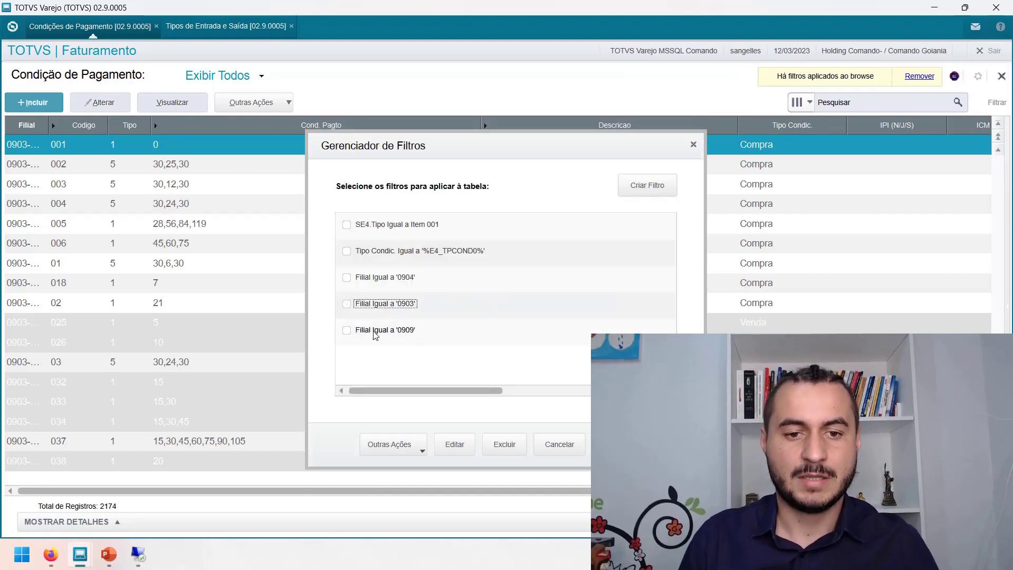
left_click(375, 330)
left_click(637, 444)
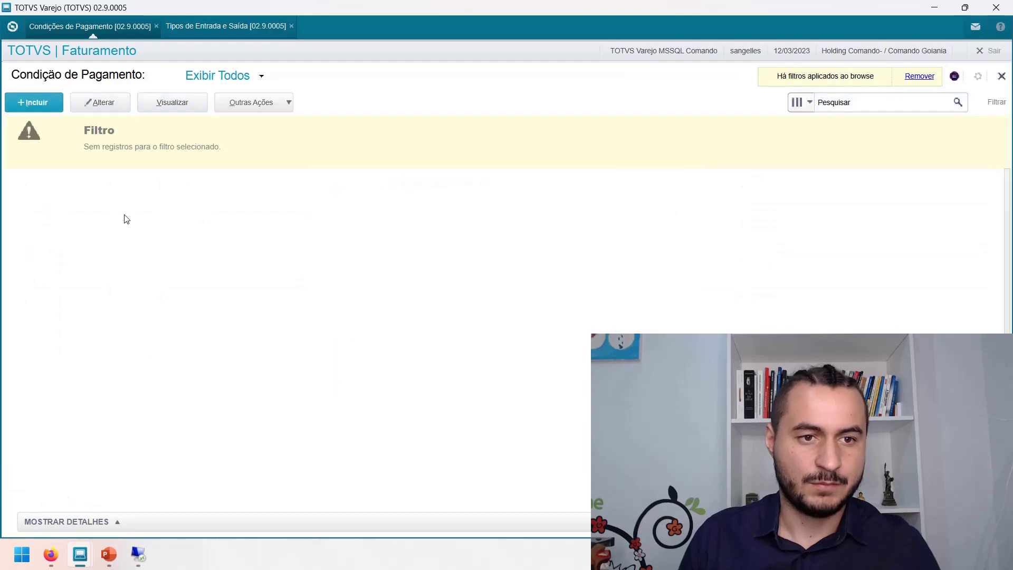
Step: Switch back to the APSDU window and replace the E4_FILIAL value of payment condition 038
mouse_move(84, 563)
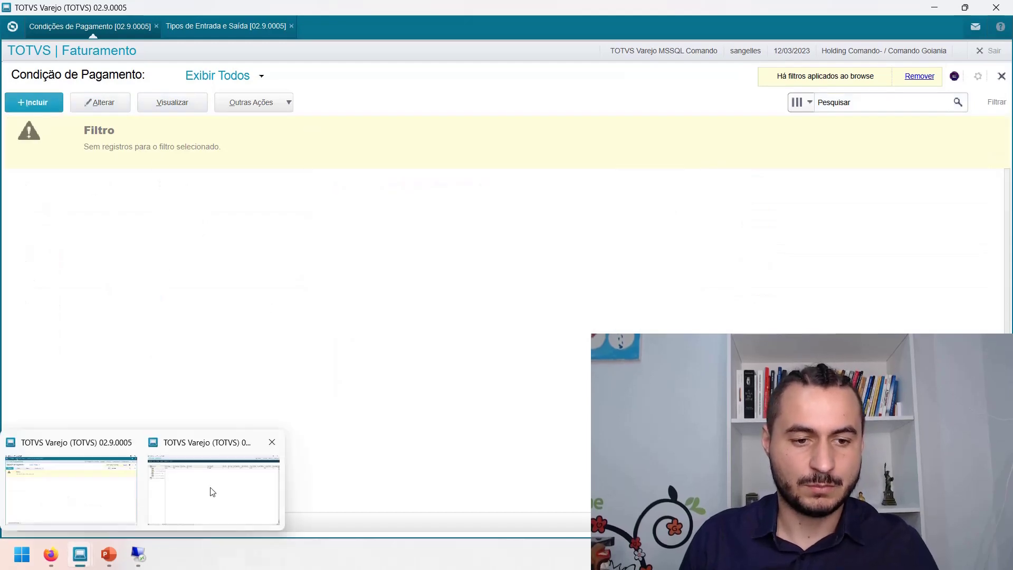
left_click(211, 486)
key("Left")
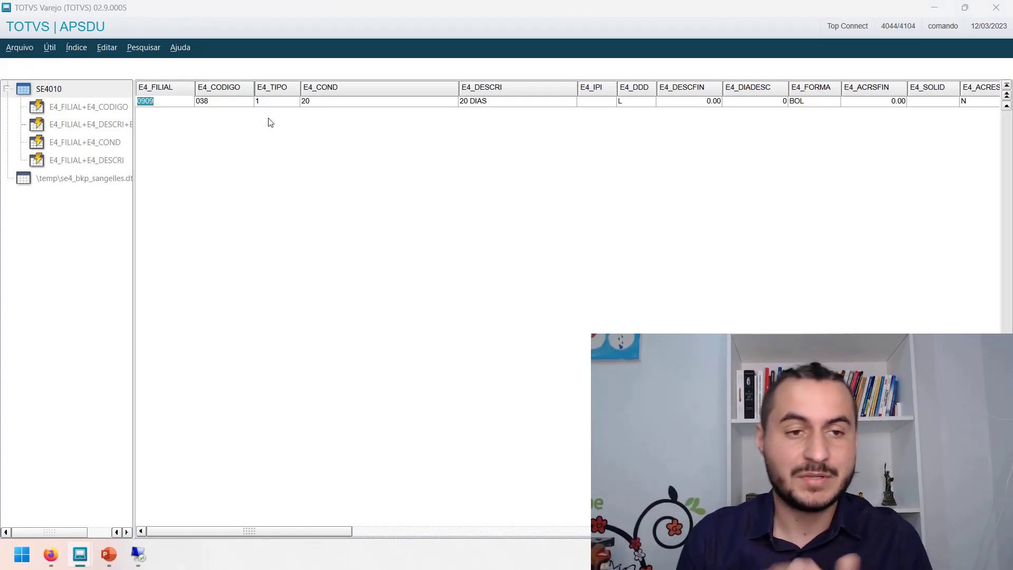
type("0")
key("Return")
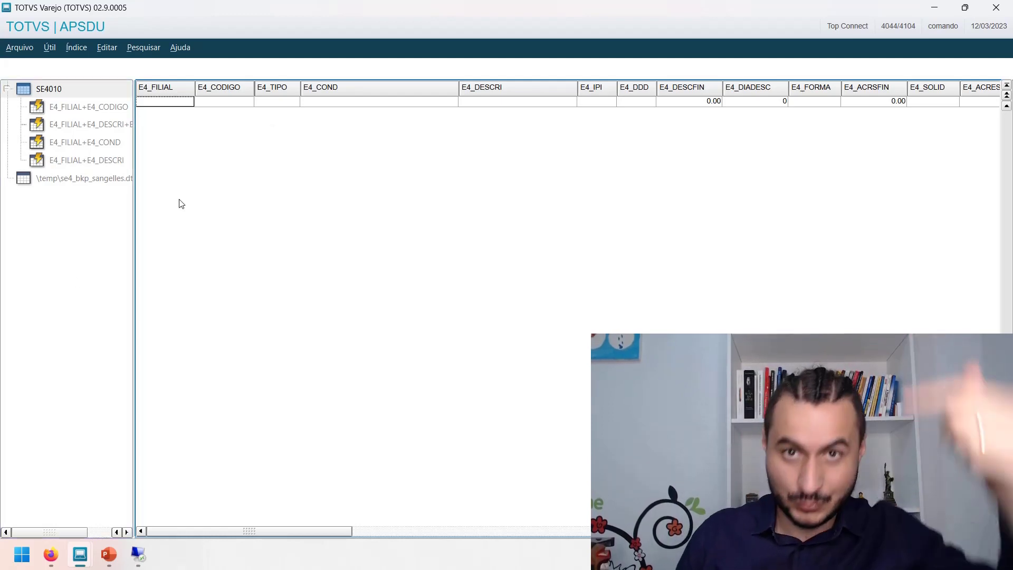
Step: Bring up the open PowerPoint windows to switch to the APSDU presentation
left_click(109, 555)
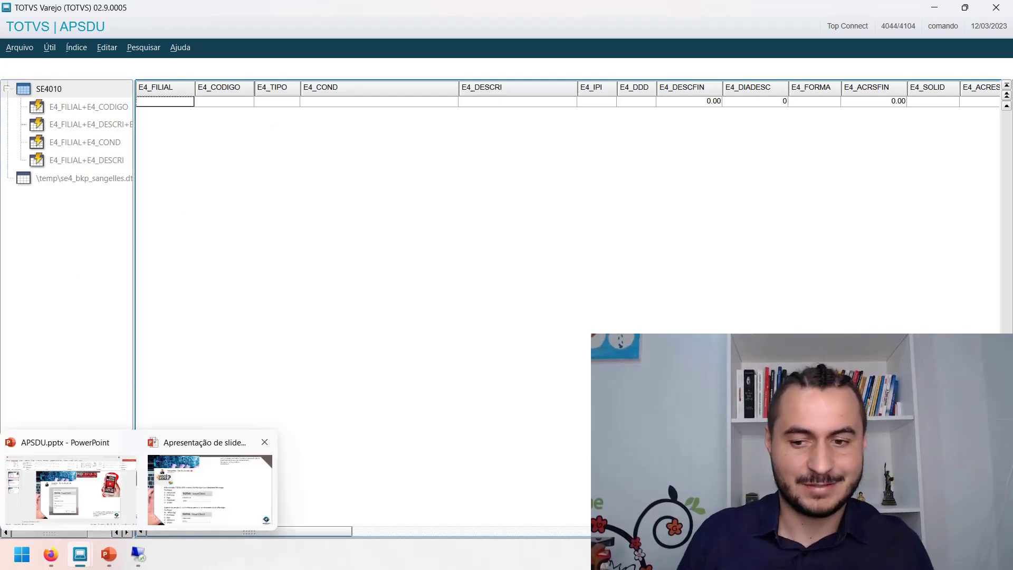